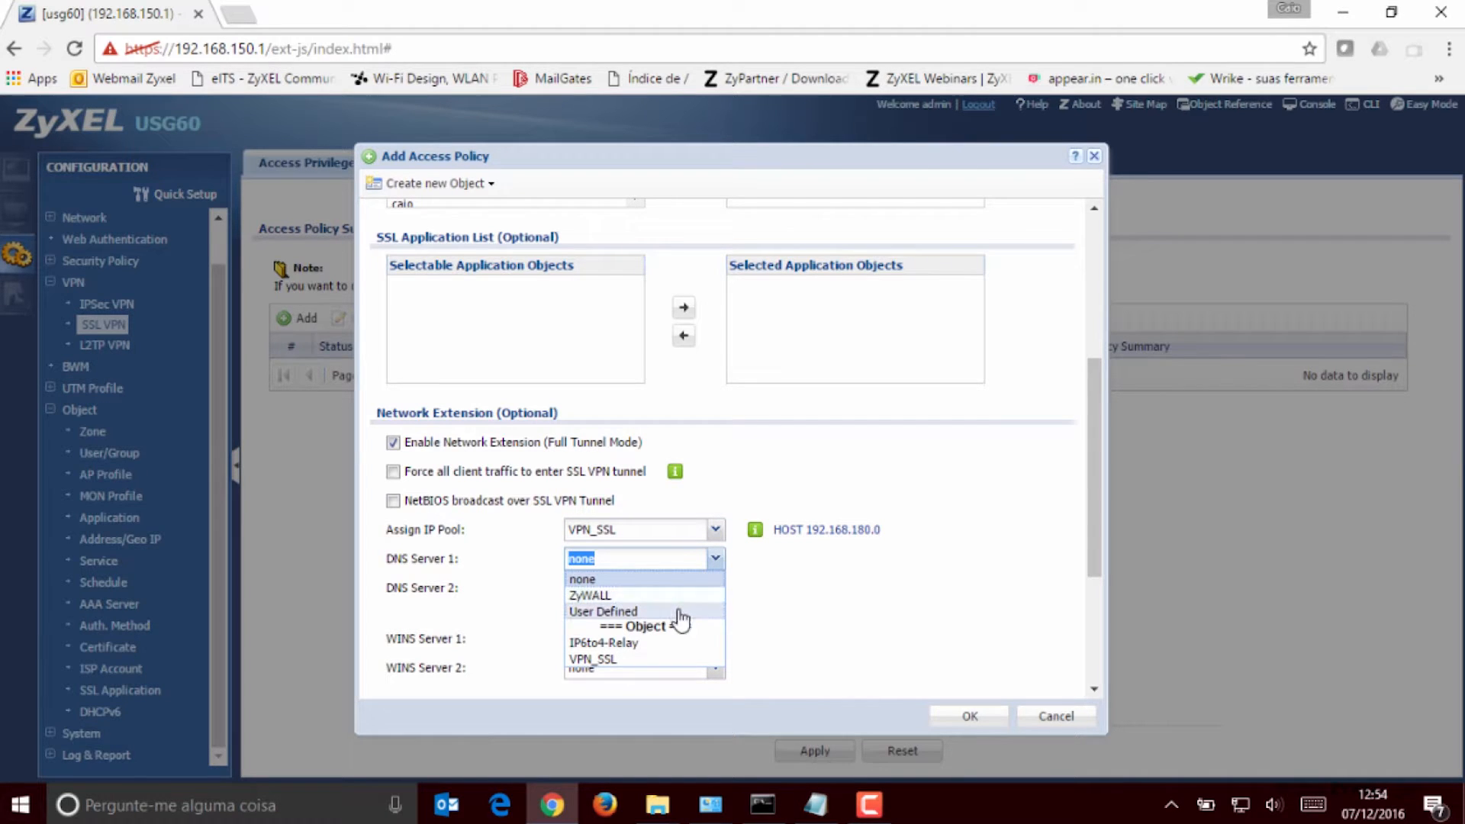
click(678, 613)
click(718, 560)
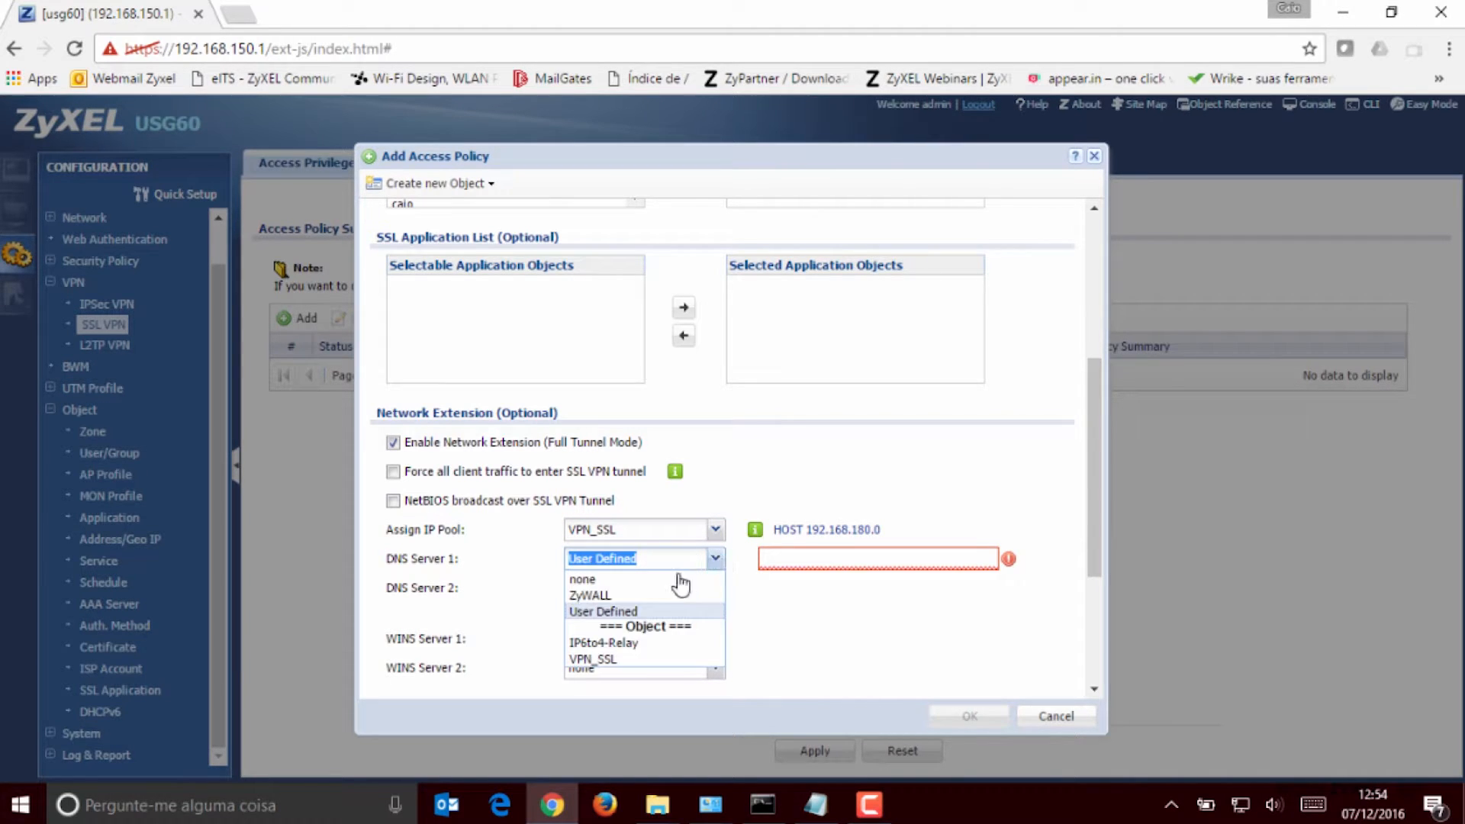
click(620, 612)
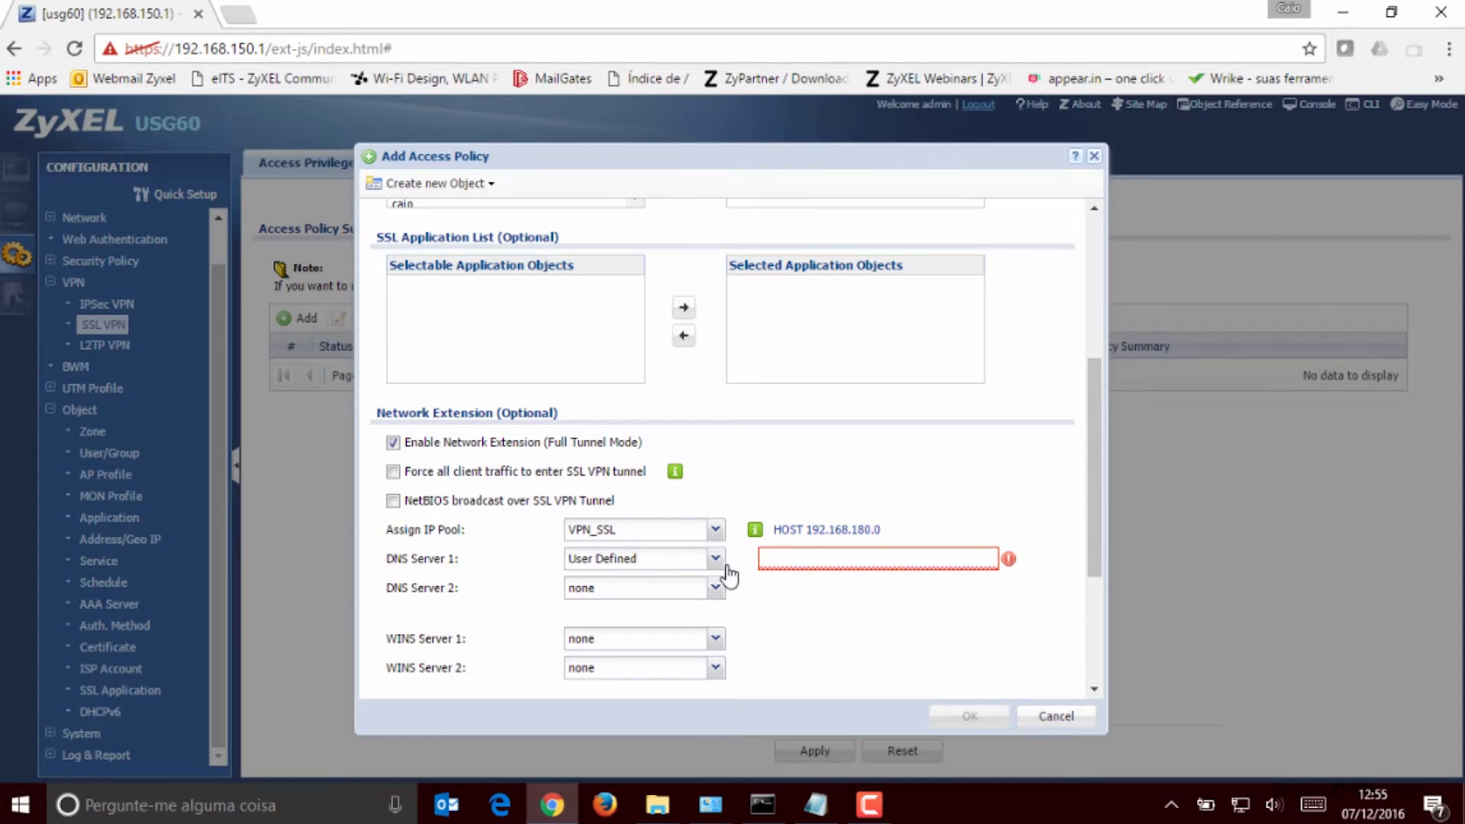
Set DNS Server 1 to ZyWALL and add LAN1_SUBNET and LAN2_SUBNET to the access policy's selected address objects
click(715, 558)
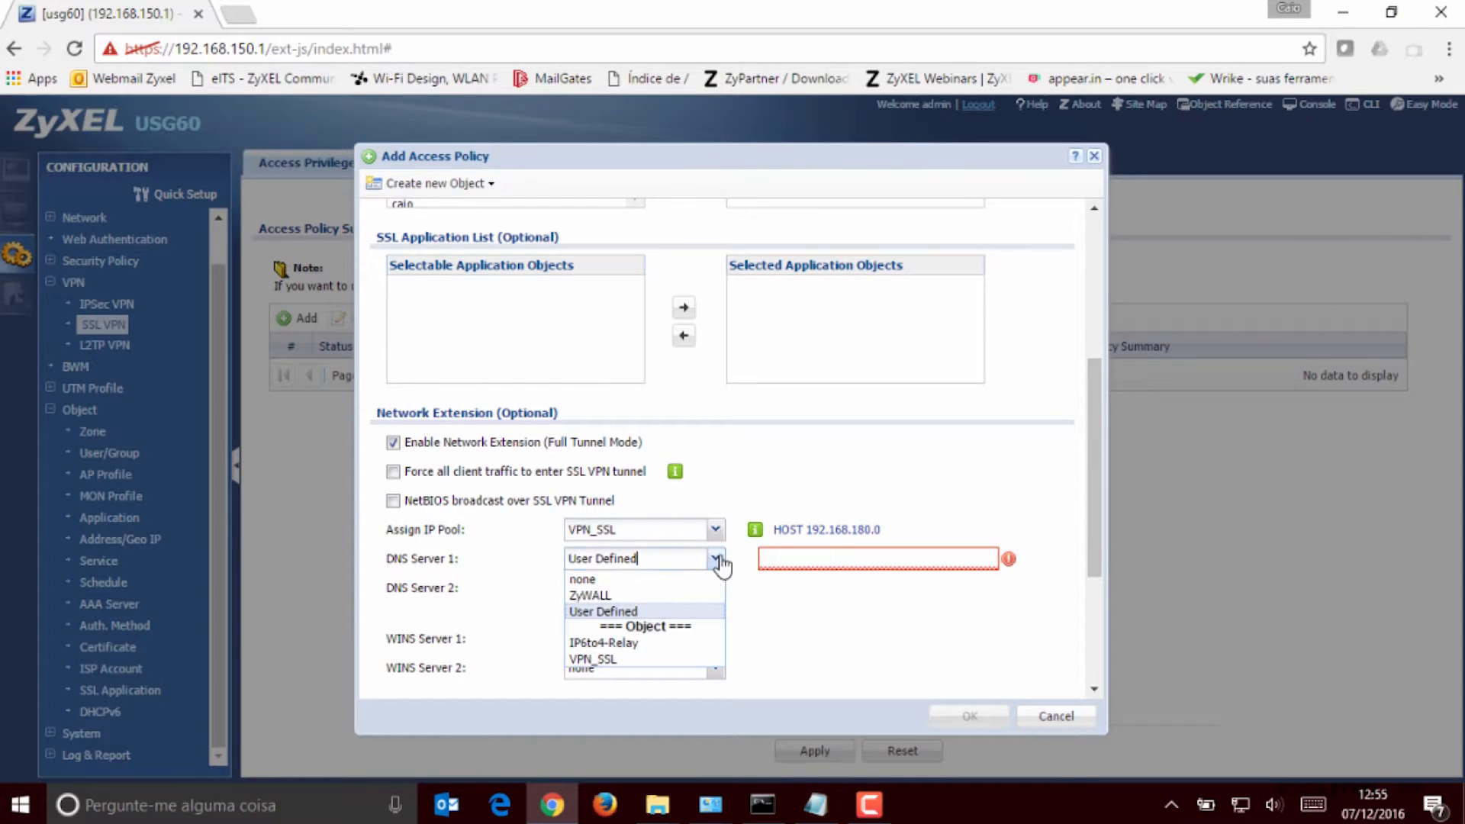
click(649, 597)
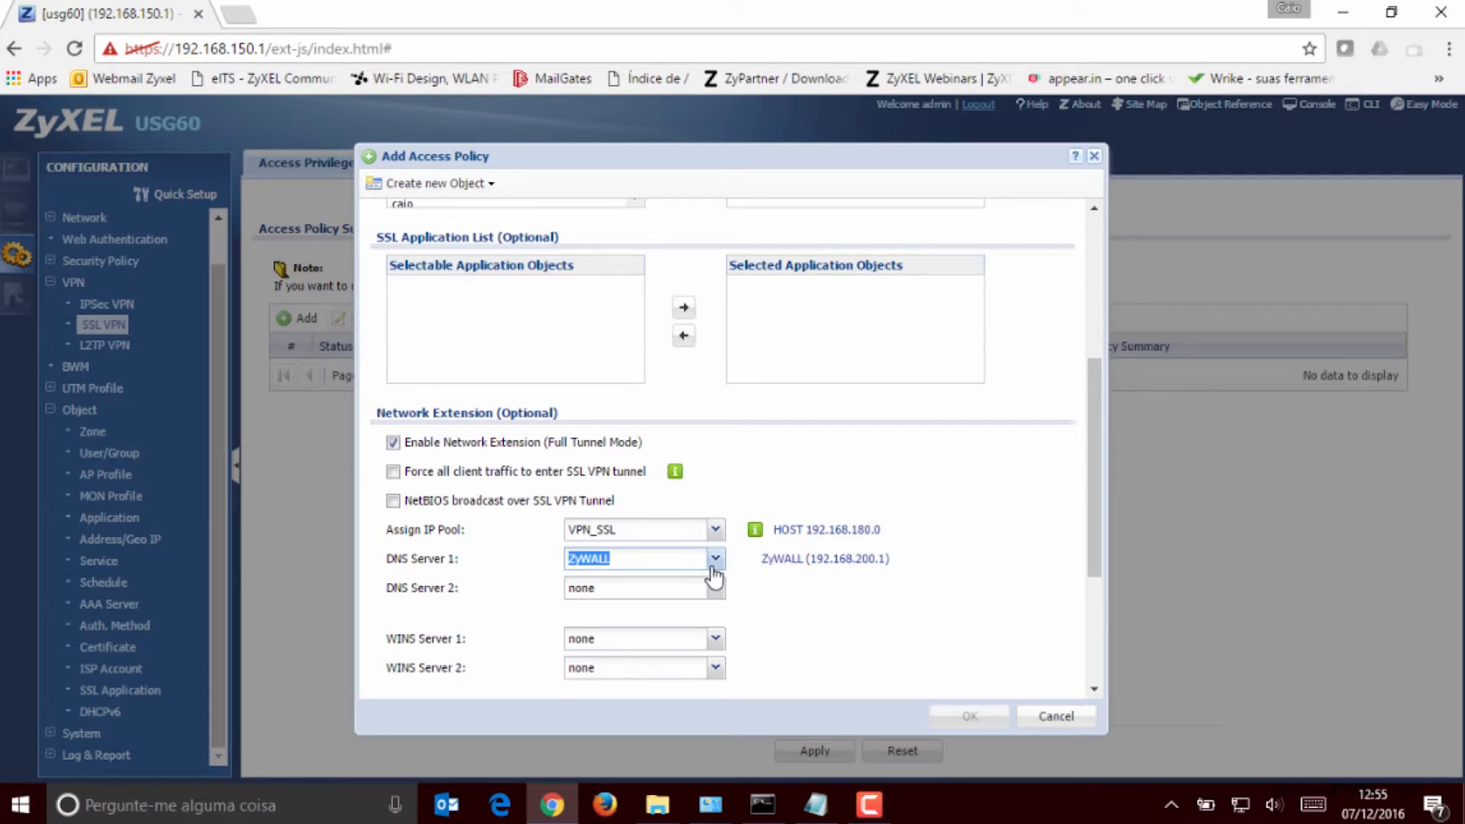
scroll(714, 576, down, 3)
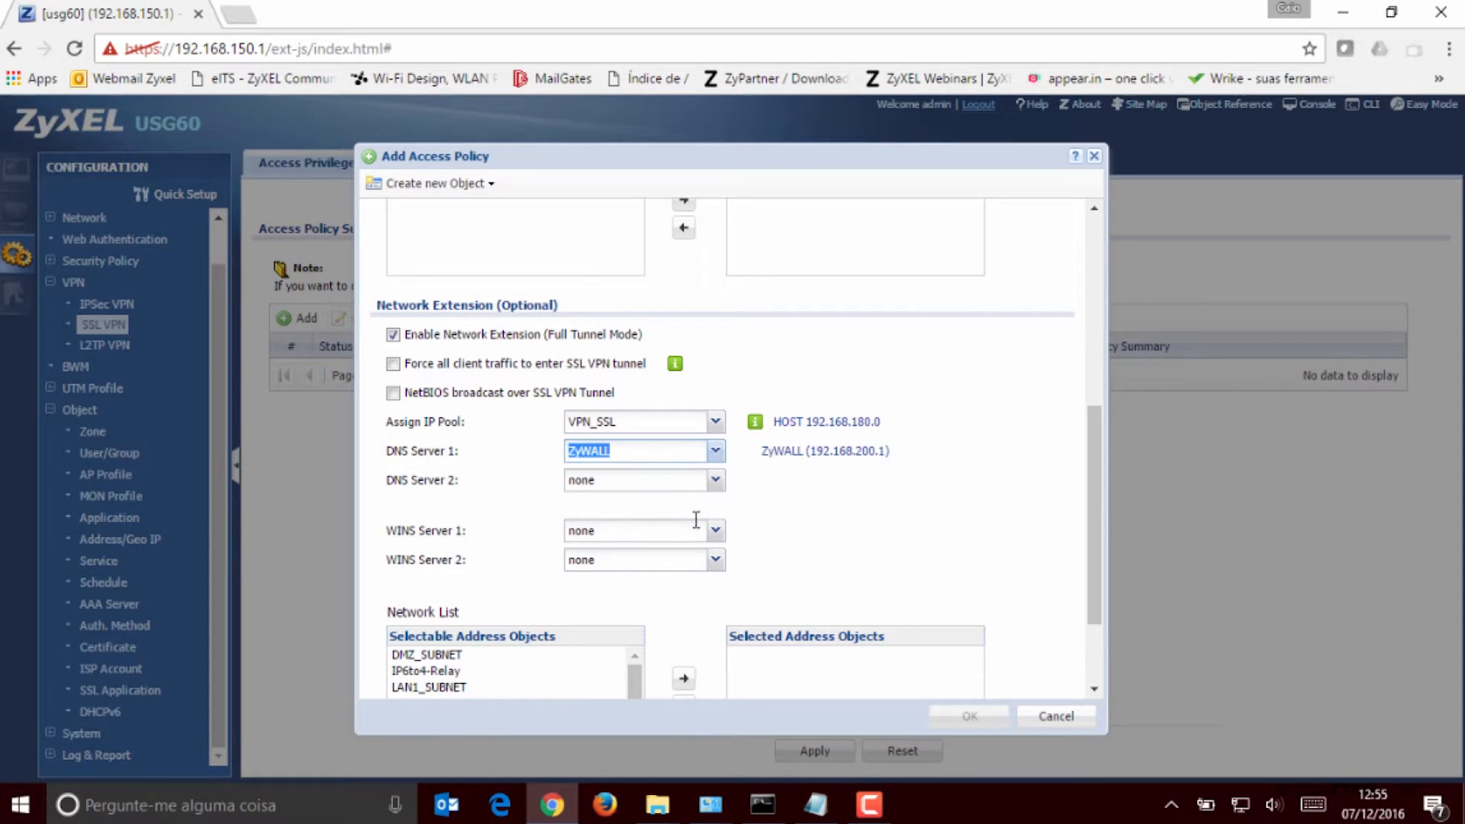
scroll(511, 522, down, 3)
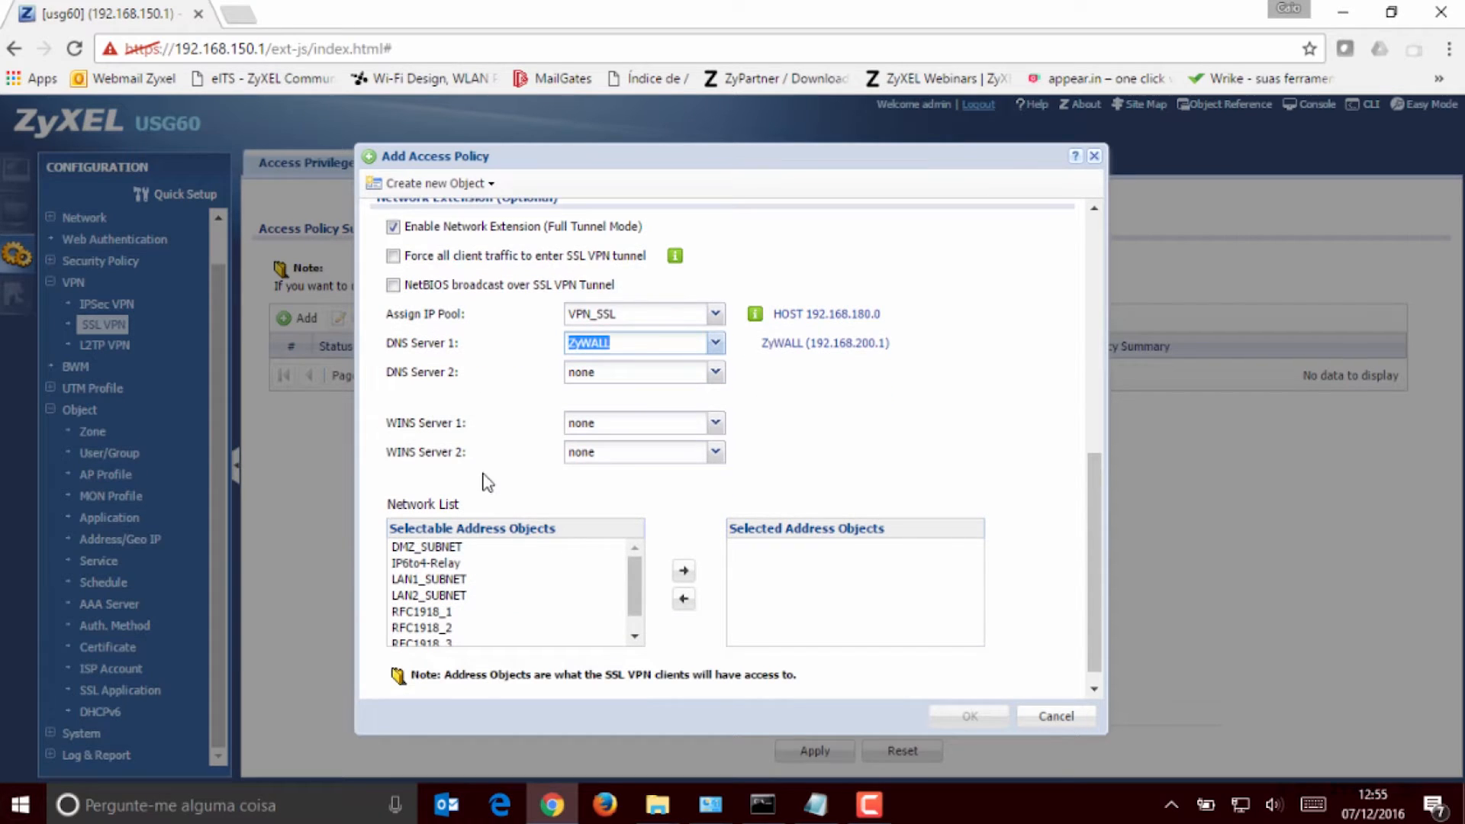
scroll(490, 486, down, 1)
mouse_move(637, 555)
mouse_down()
mouse_move(636, 598)
mouse_move(641, 546)
mouse_up()
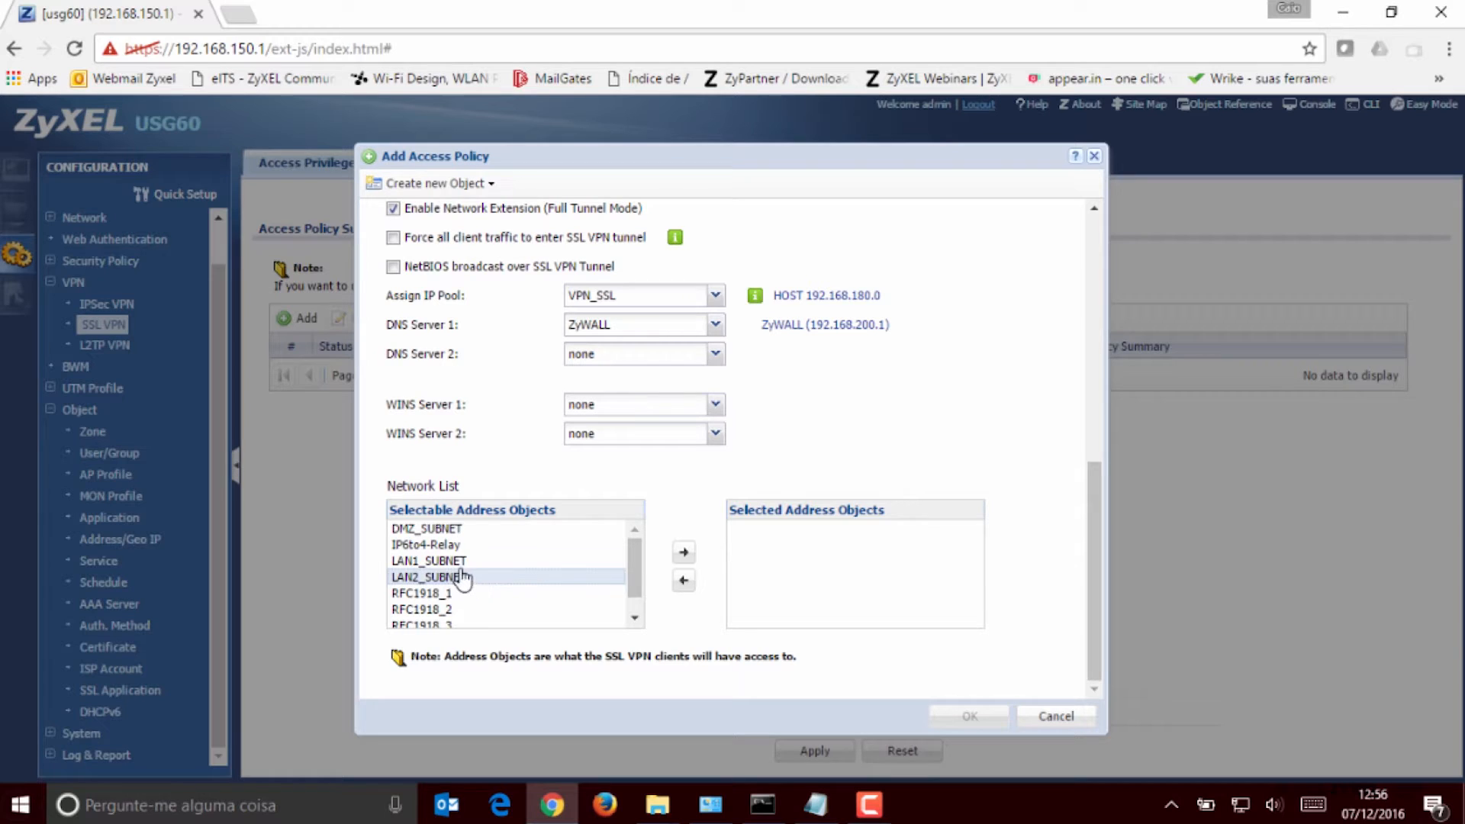
click(462, 561)
click(684, 552)
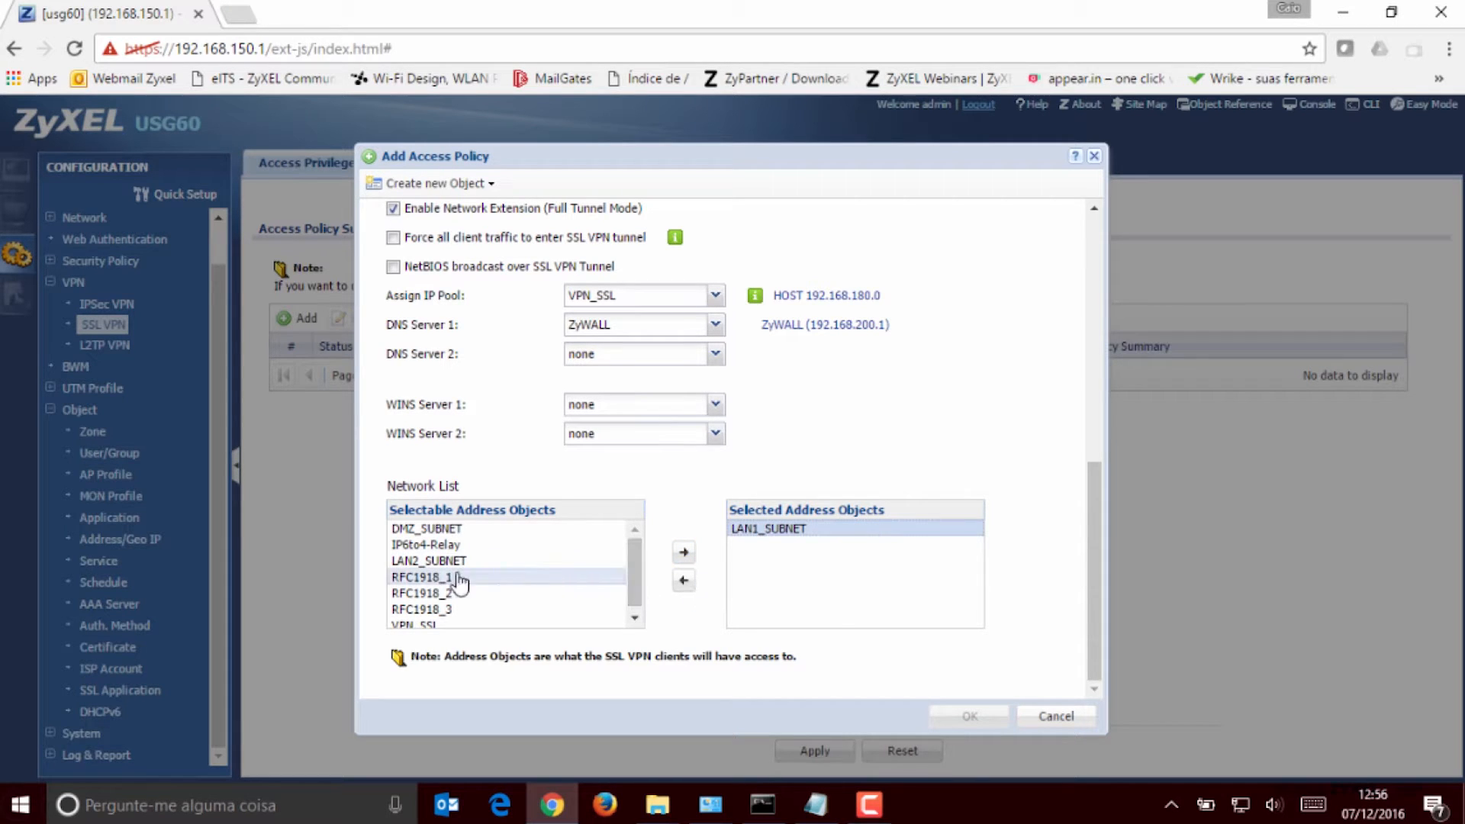
click(458, 563)
click(683, 554)
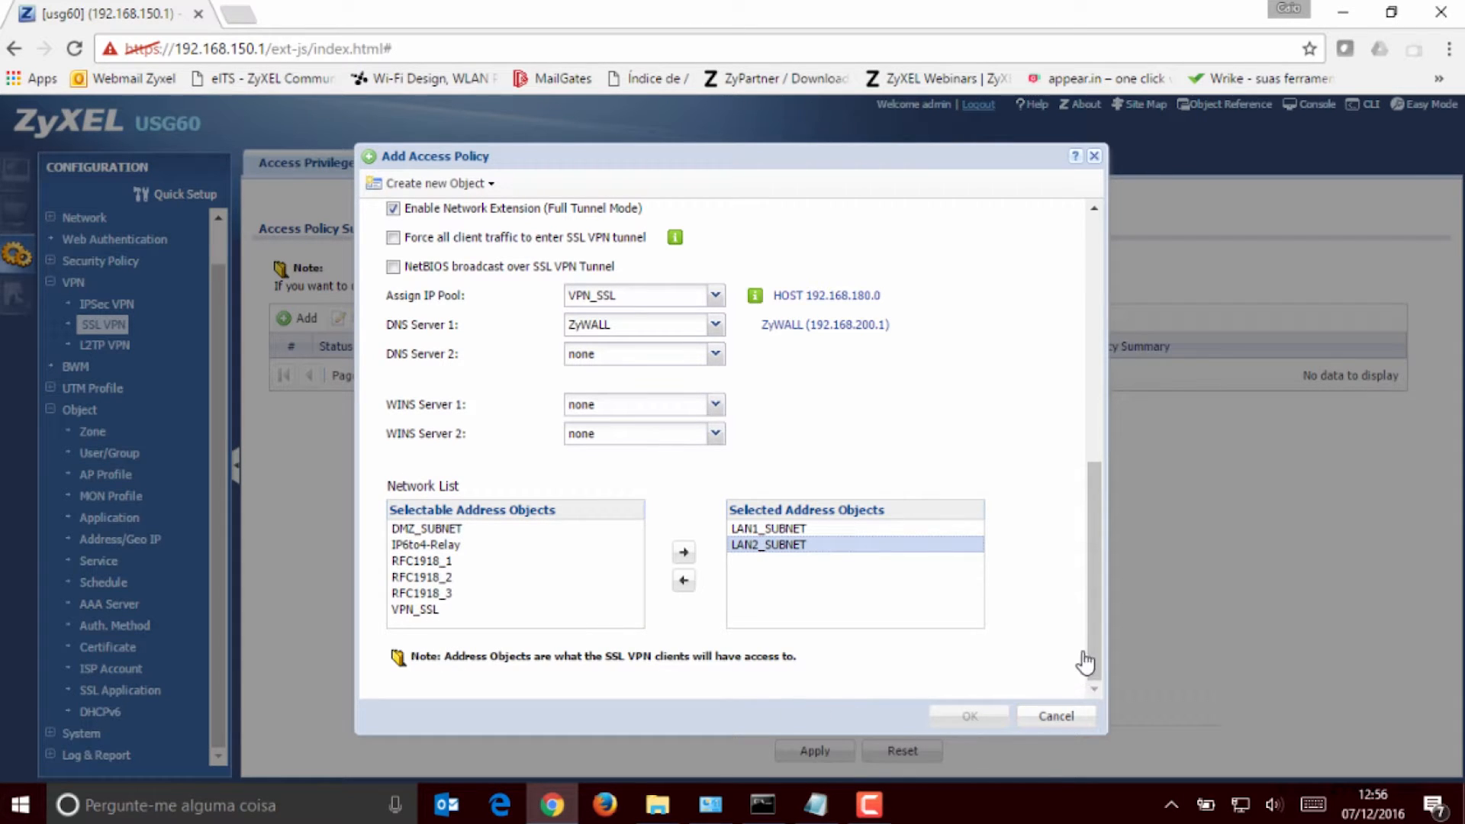
drag(1096, 647, 1079, 402)
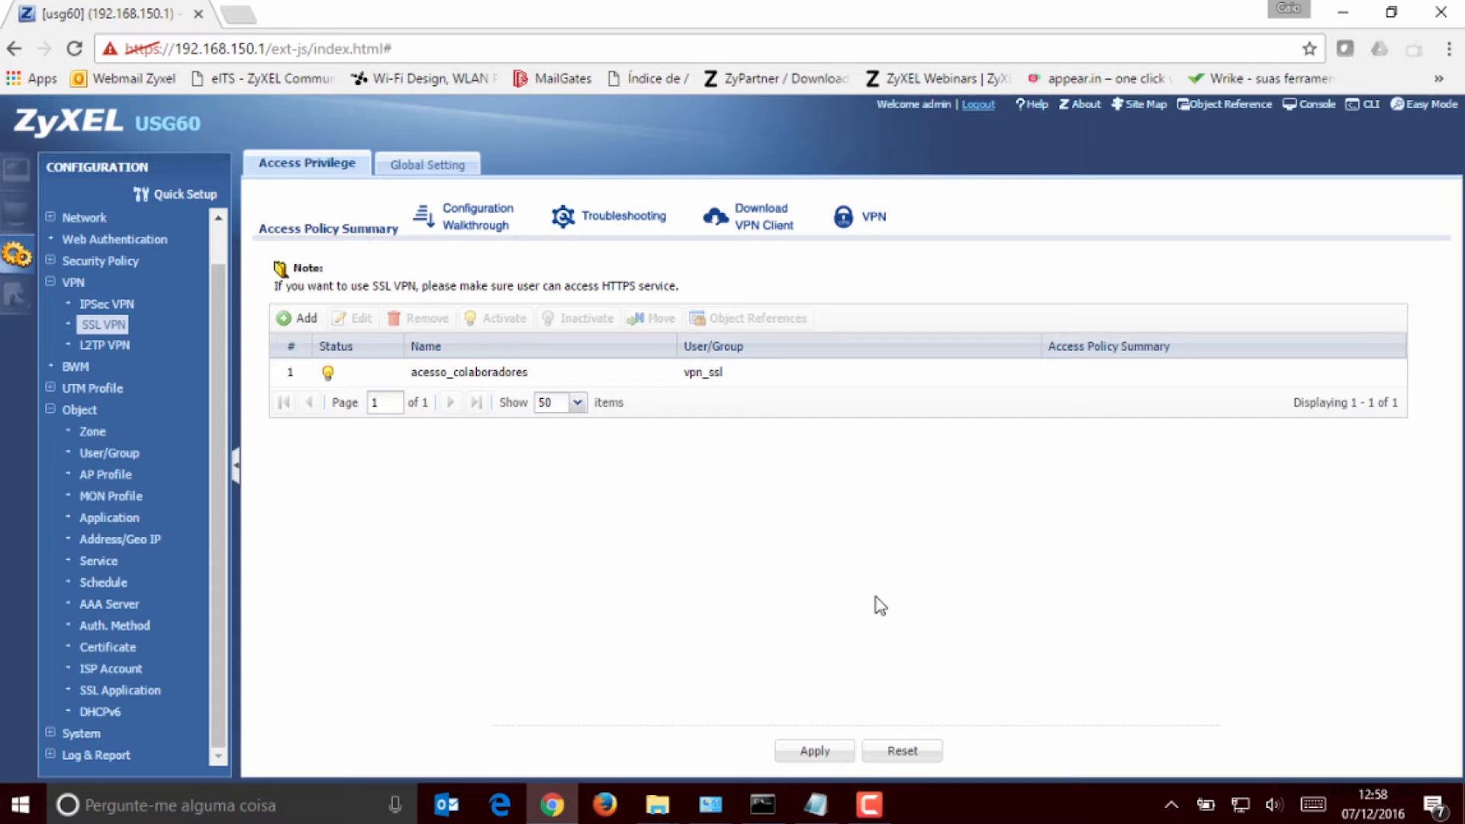
Open the VPN client download page and download the SecuExtender_Windows4.0.0.1 software
click(764, 226)
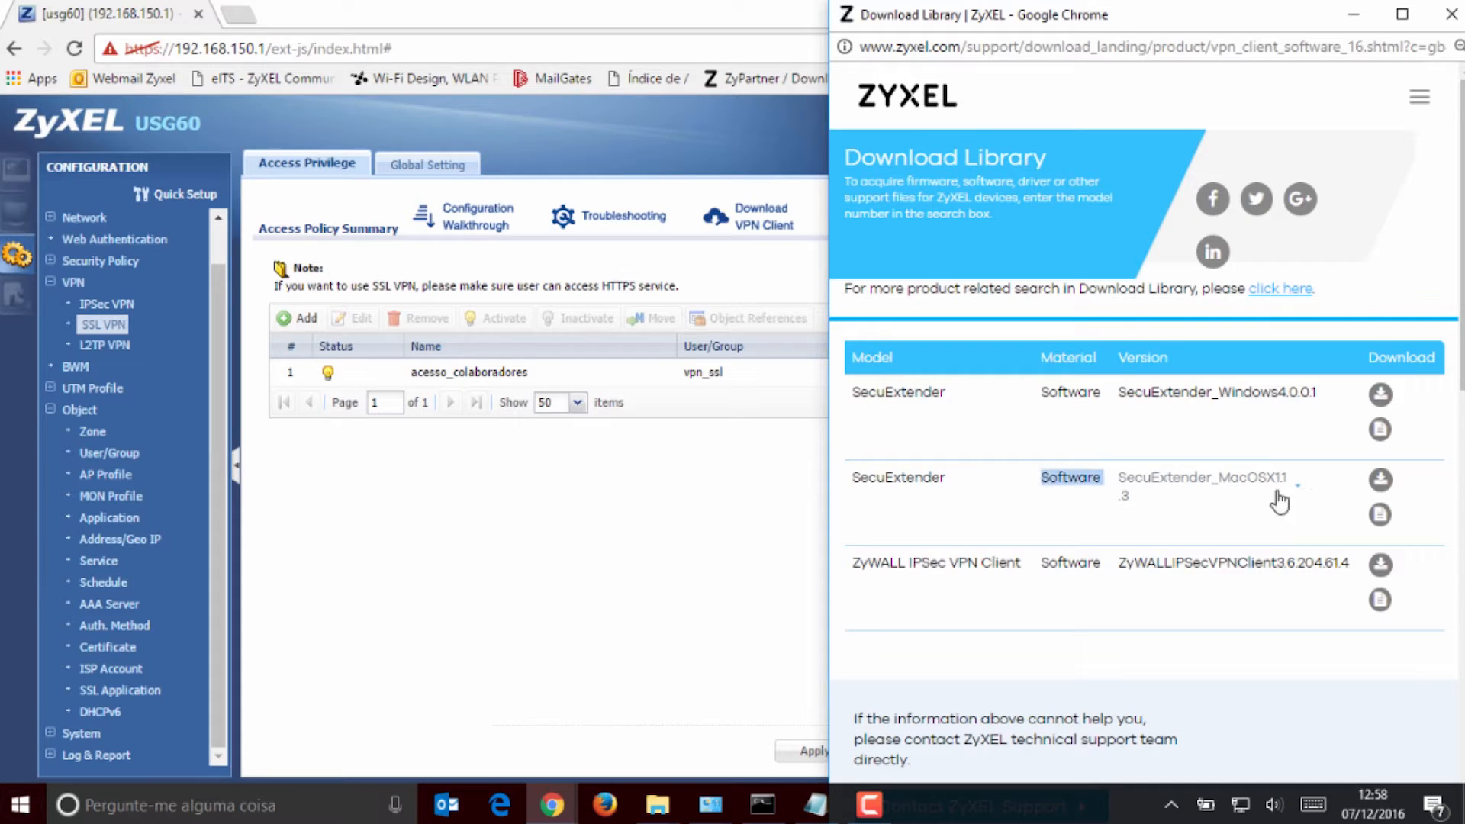
double_click(1071, 392)
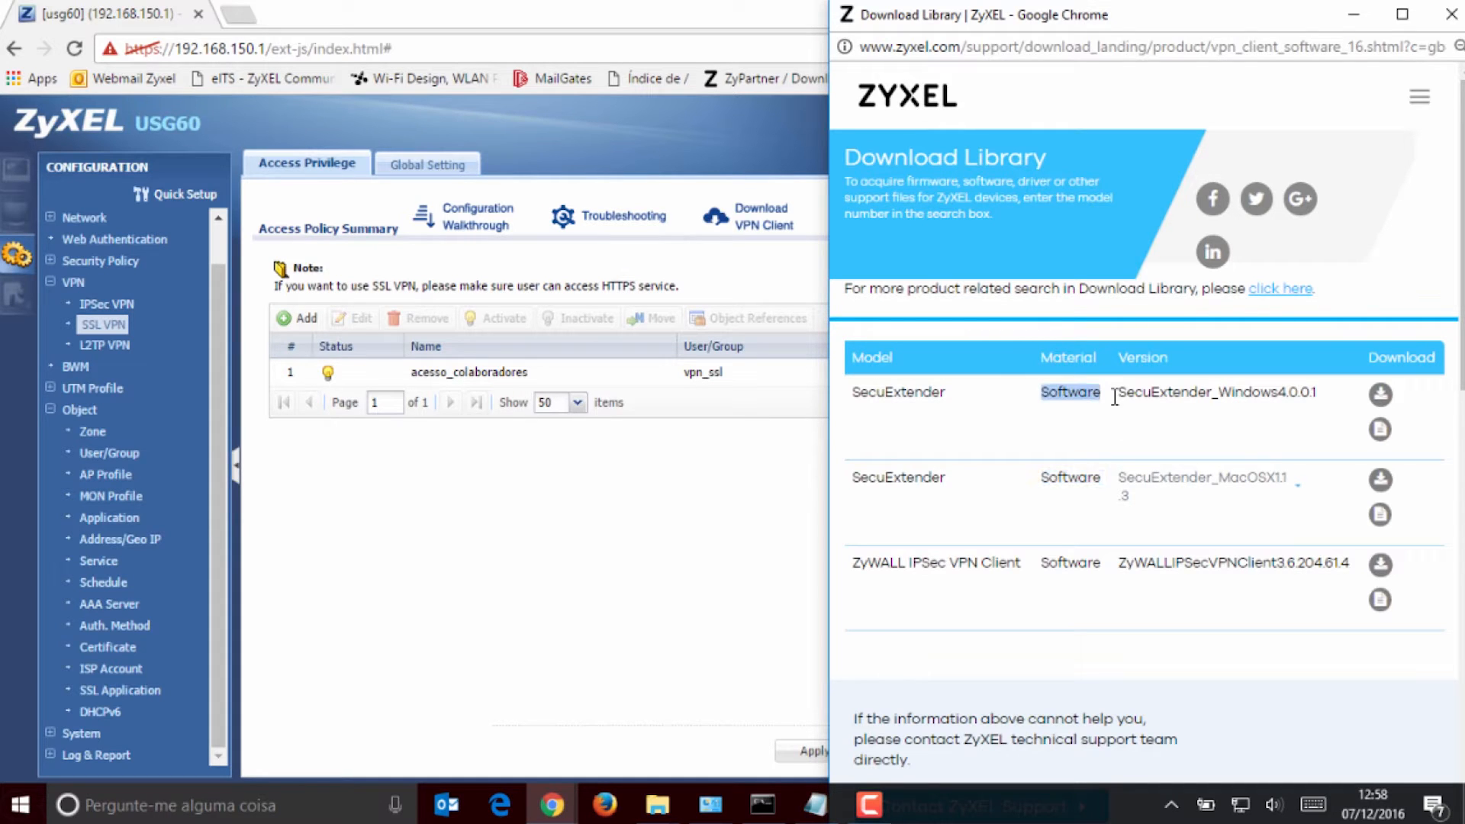
click(1351, 405)
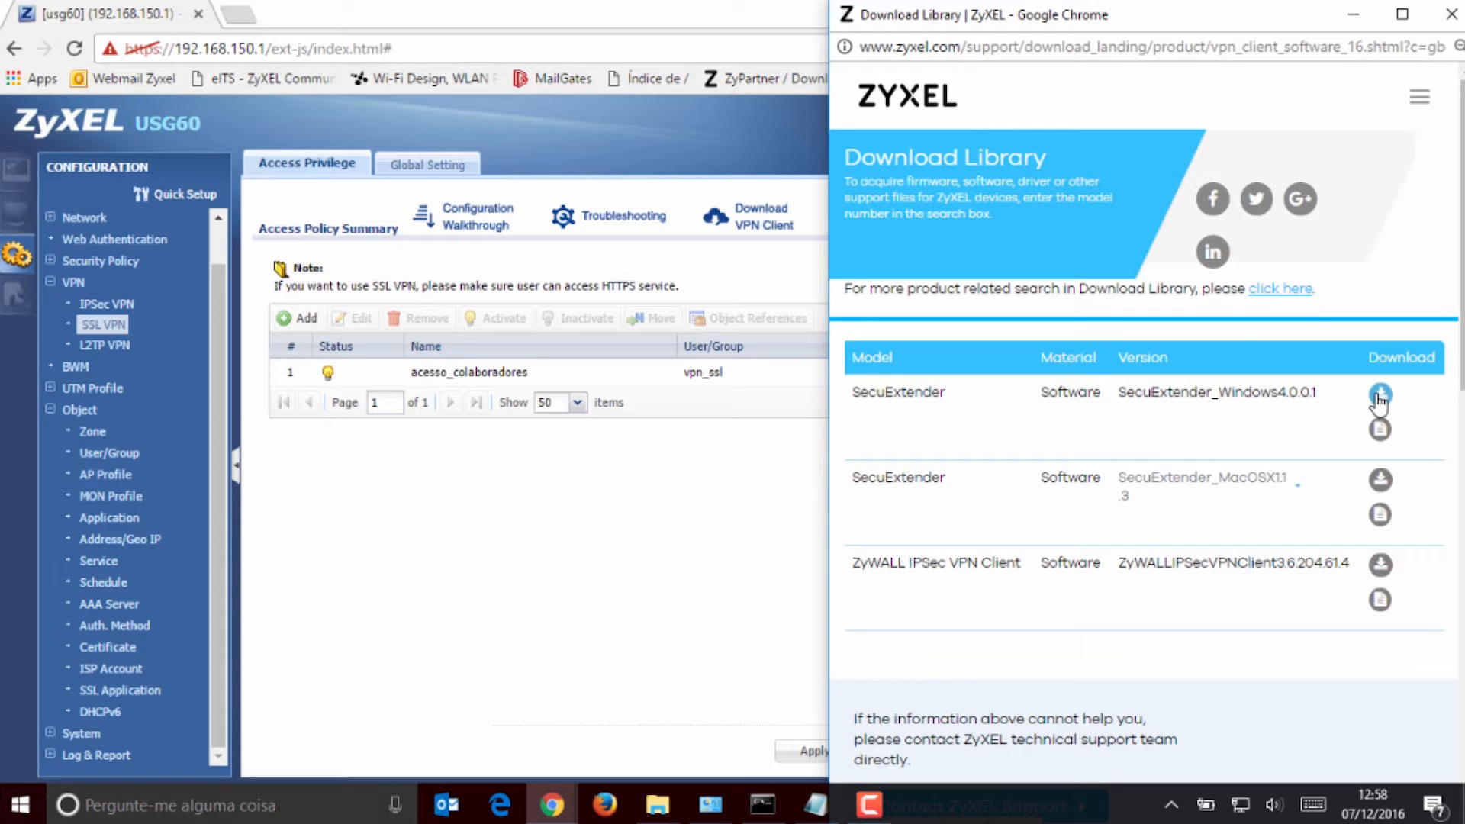
click(1380, 395)
click(1333, 345)
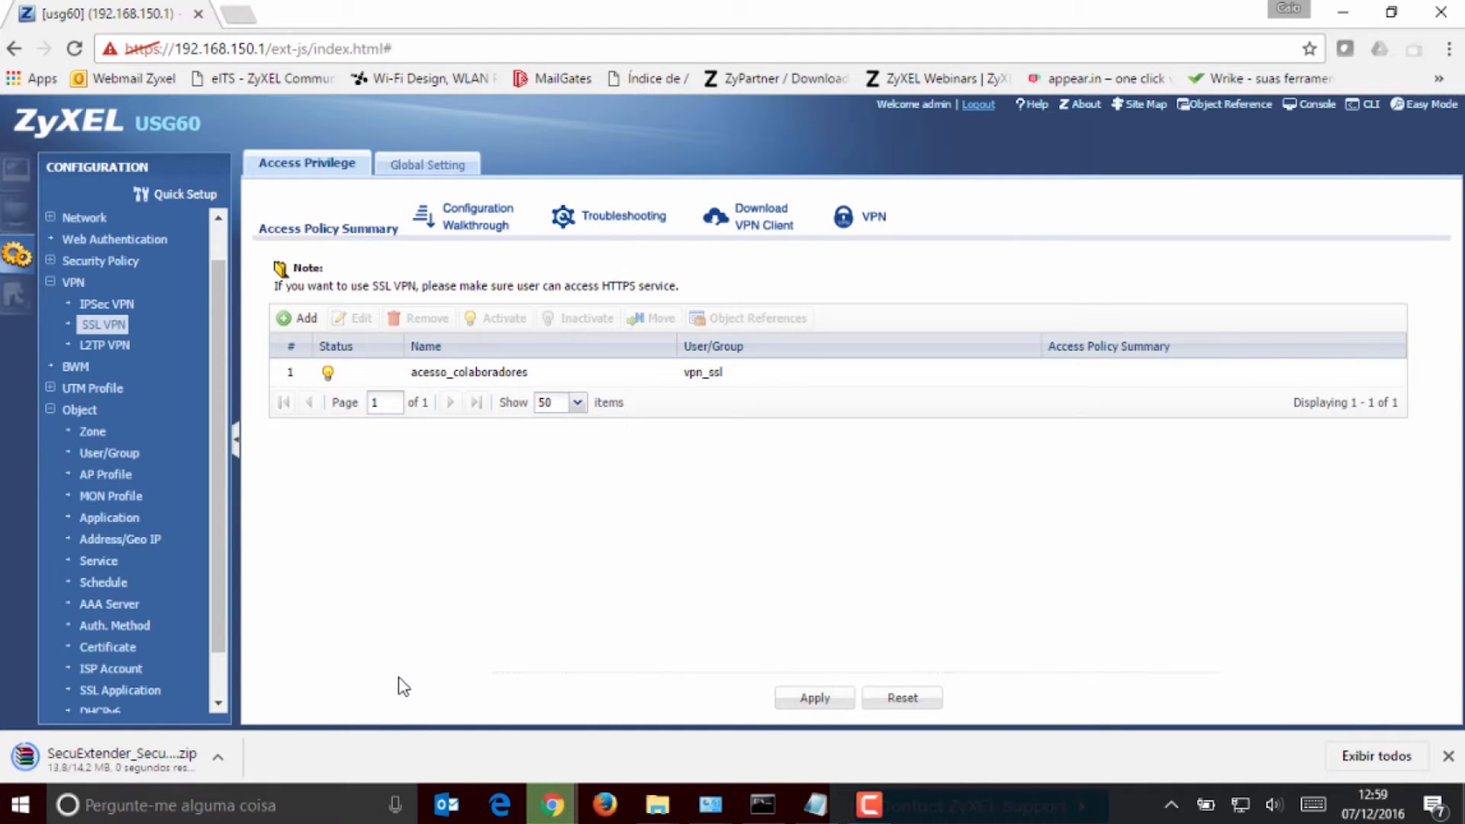
Run the SecuExtender setup application from the downloaded archive and complete the installation wizard with the Modify option
click(122, 756)
double_click(653, 381)
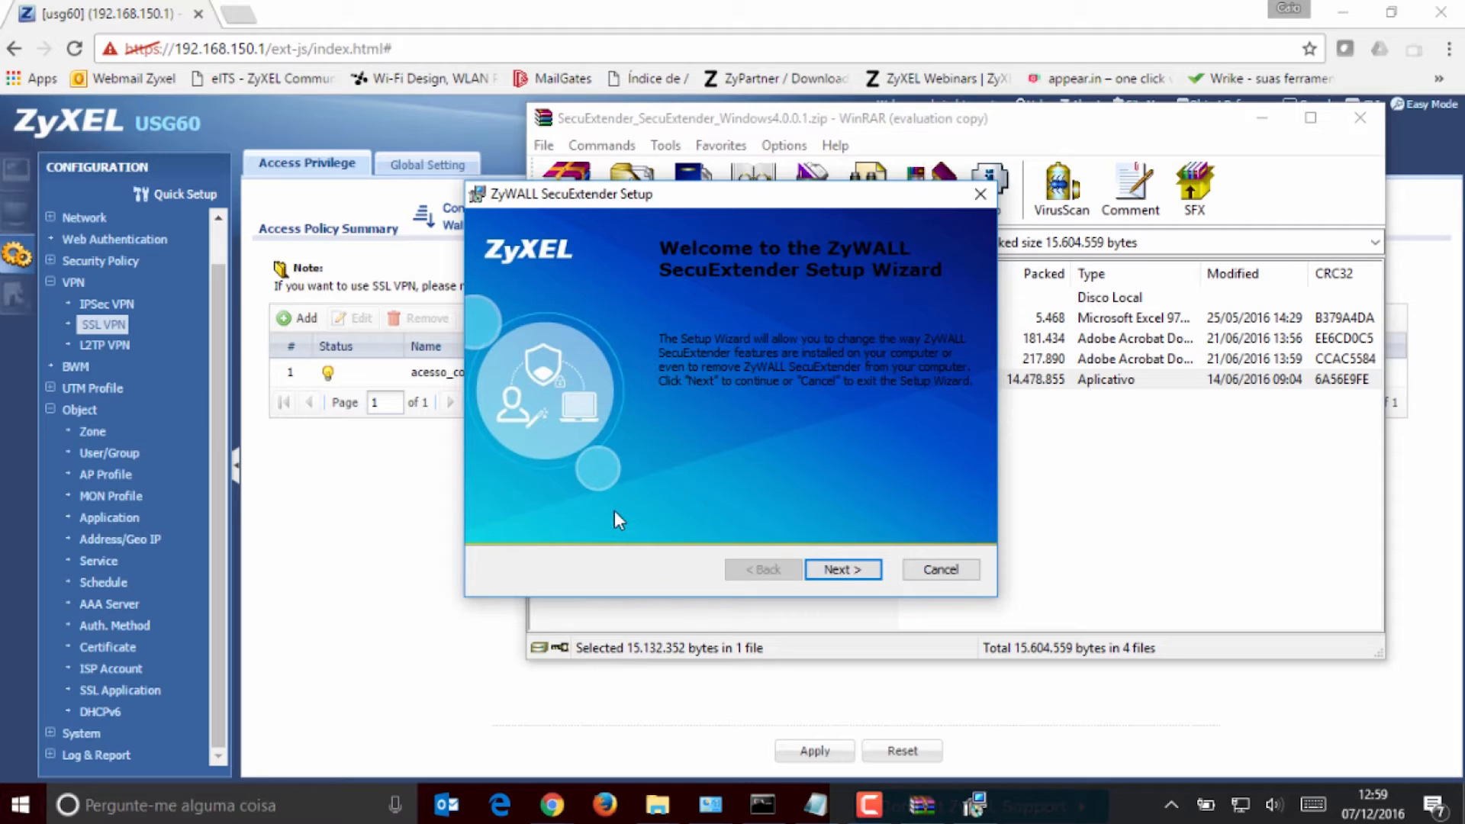
click(823, 571)
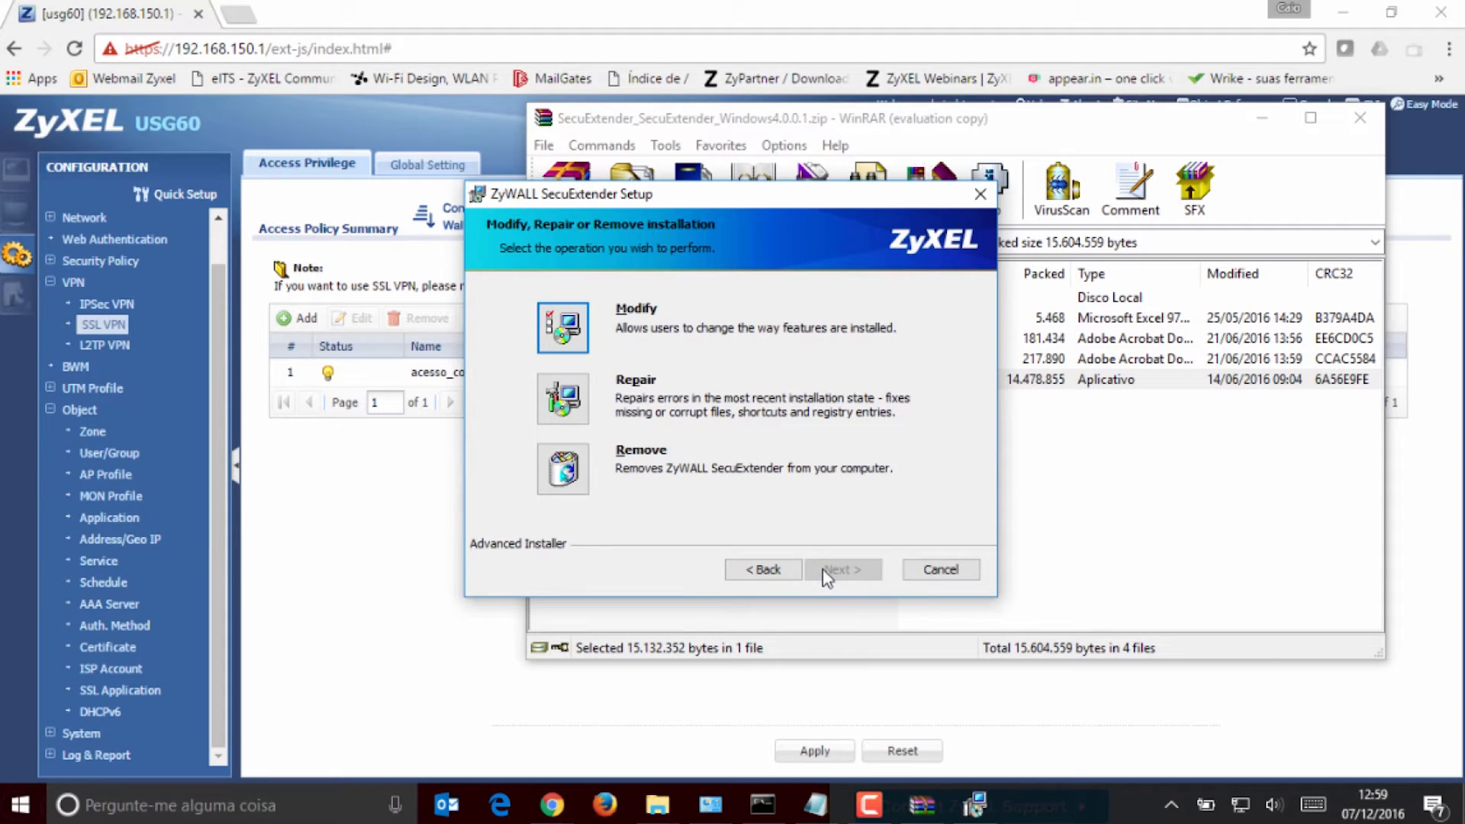
click(565, 329)
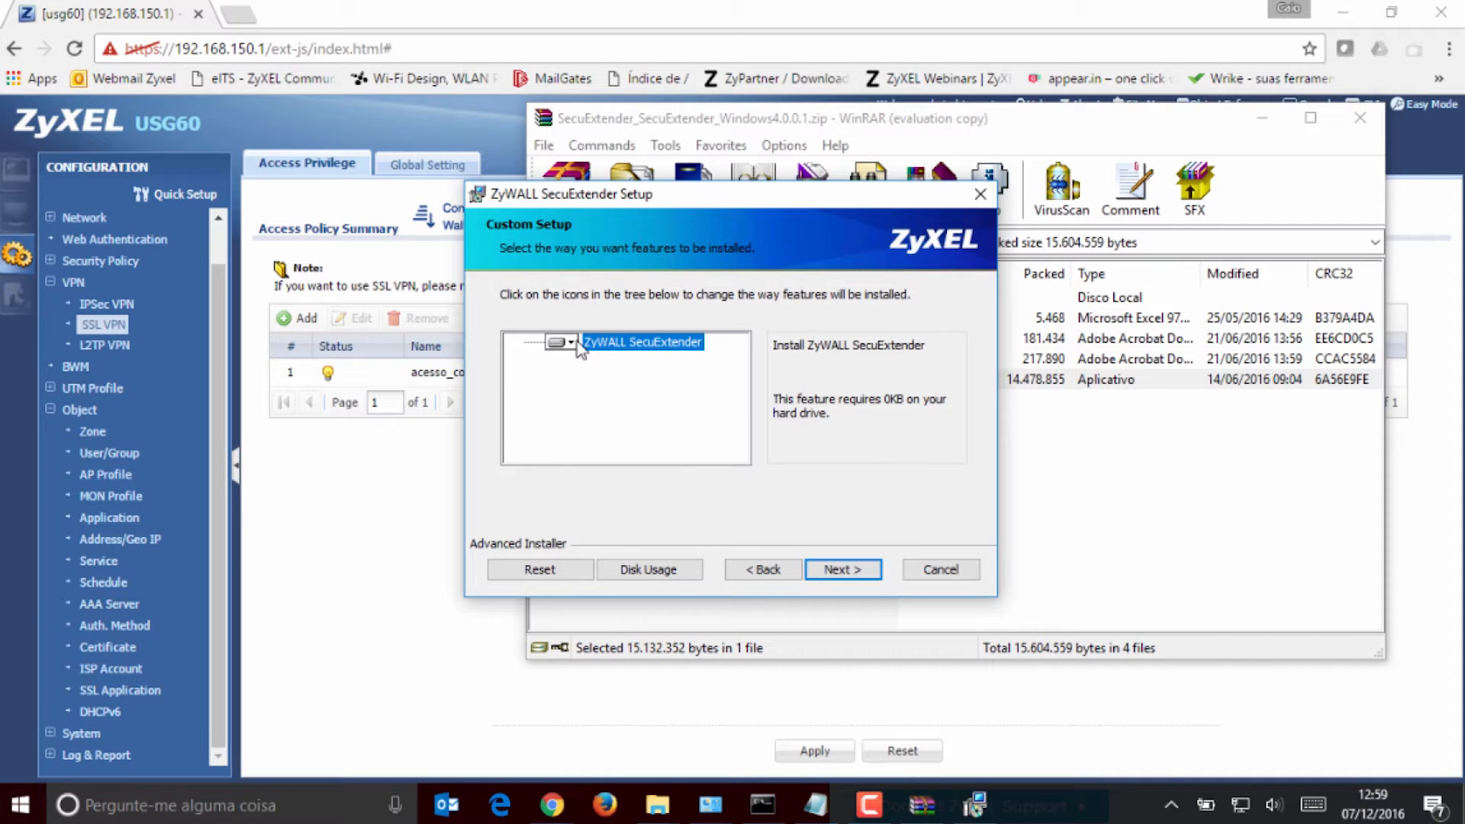
click(565, 342)
click(551, 305)
click(840, 580)
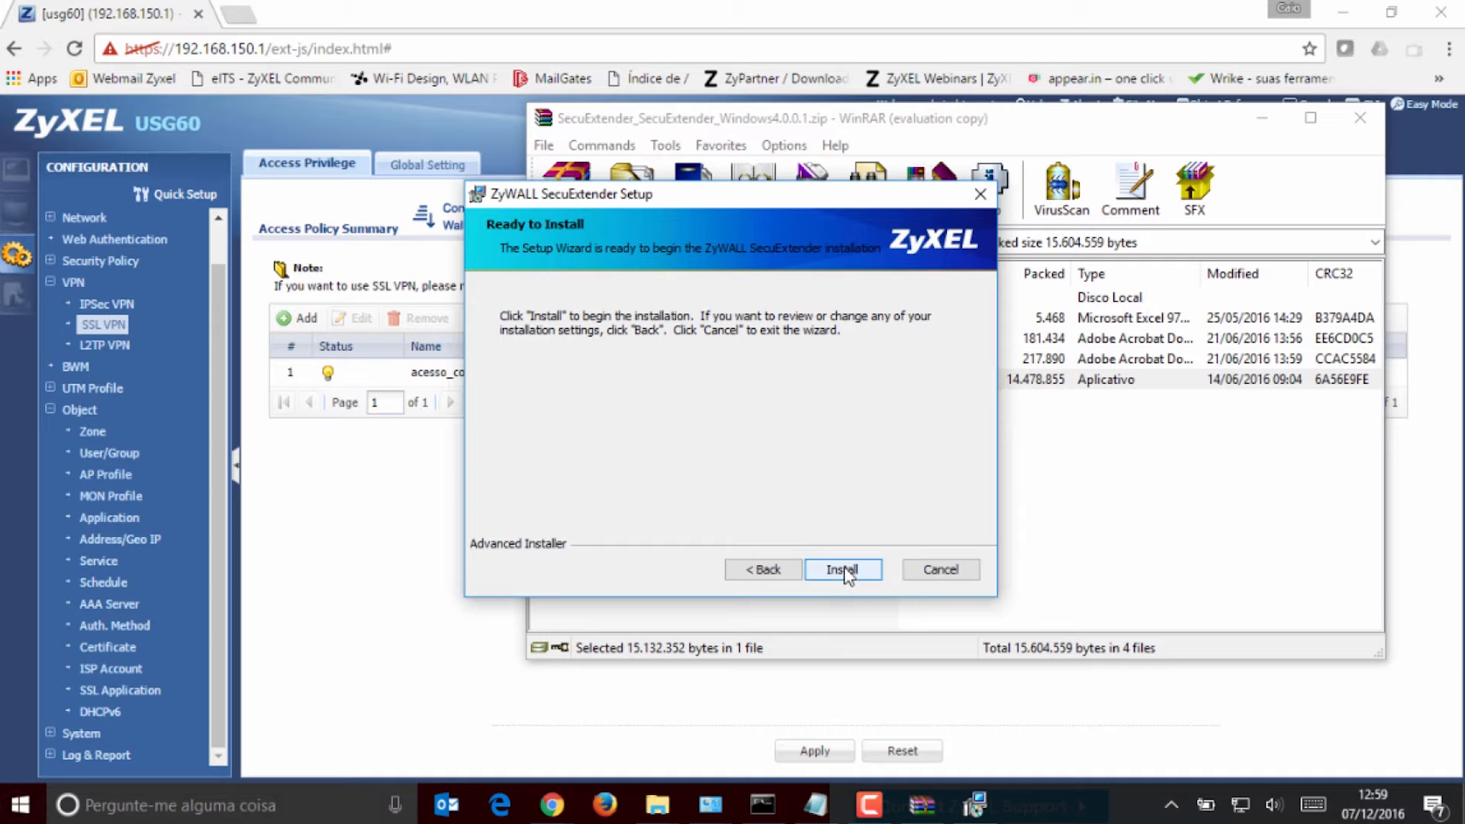
click(845, 573)
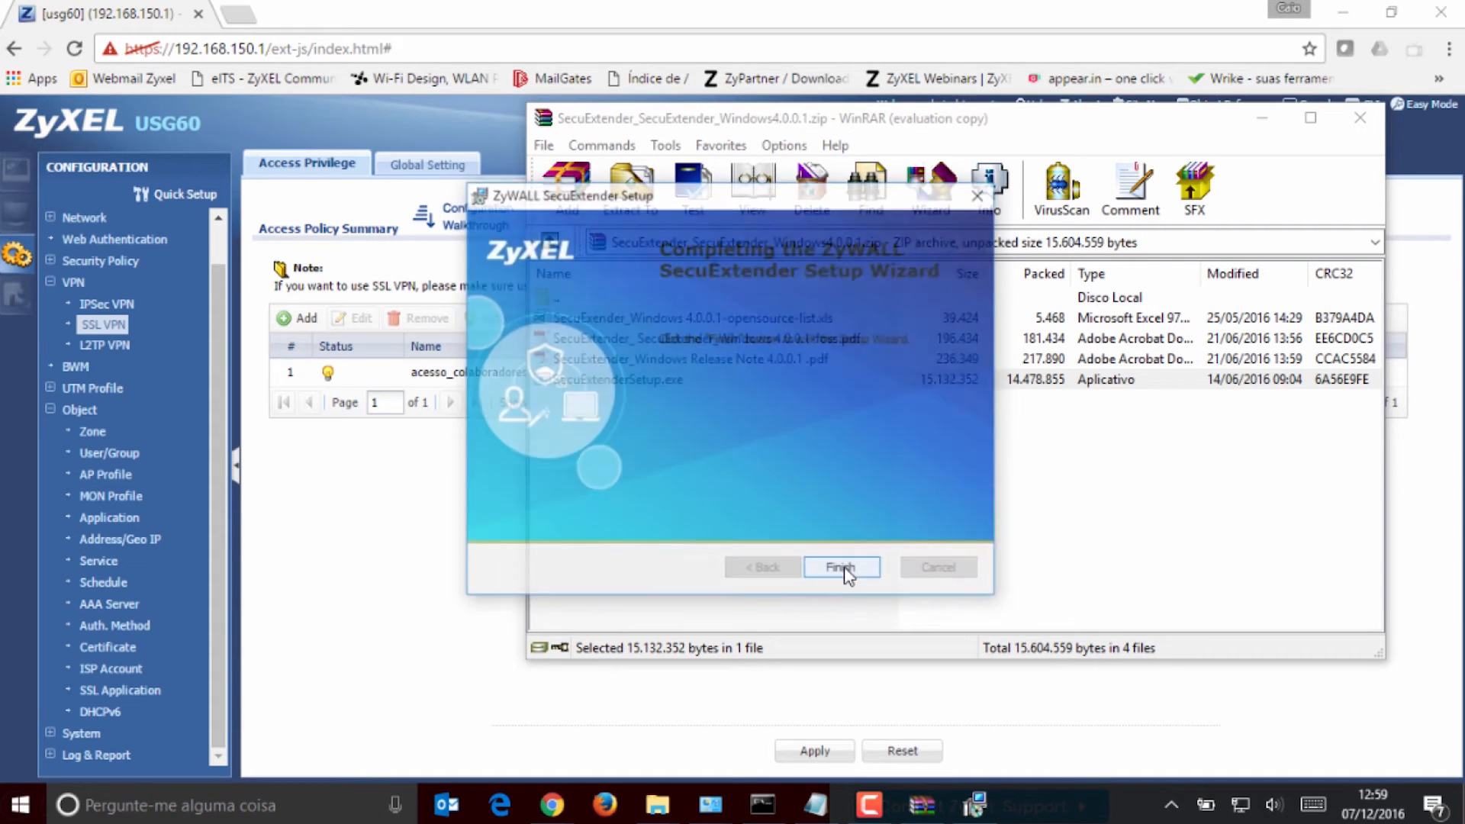
click(842, 572)
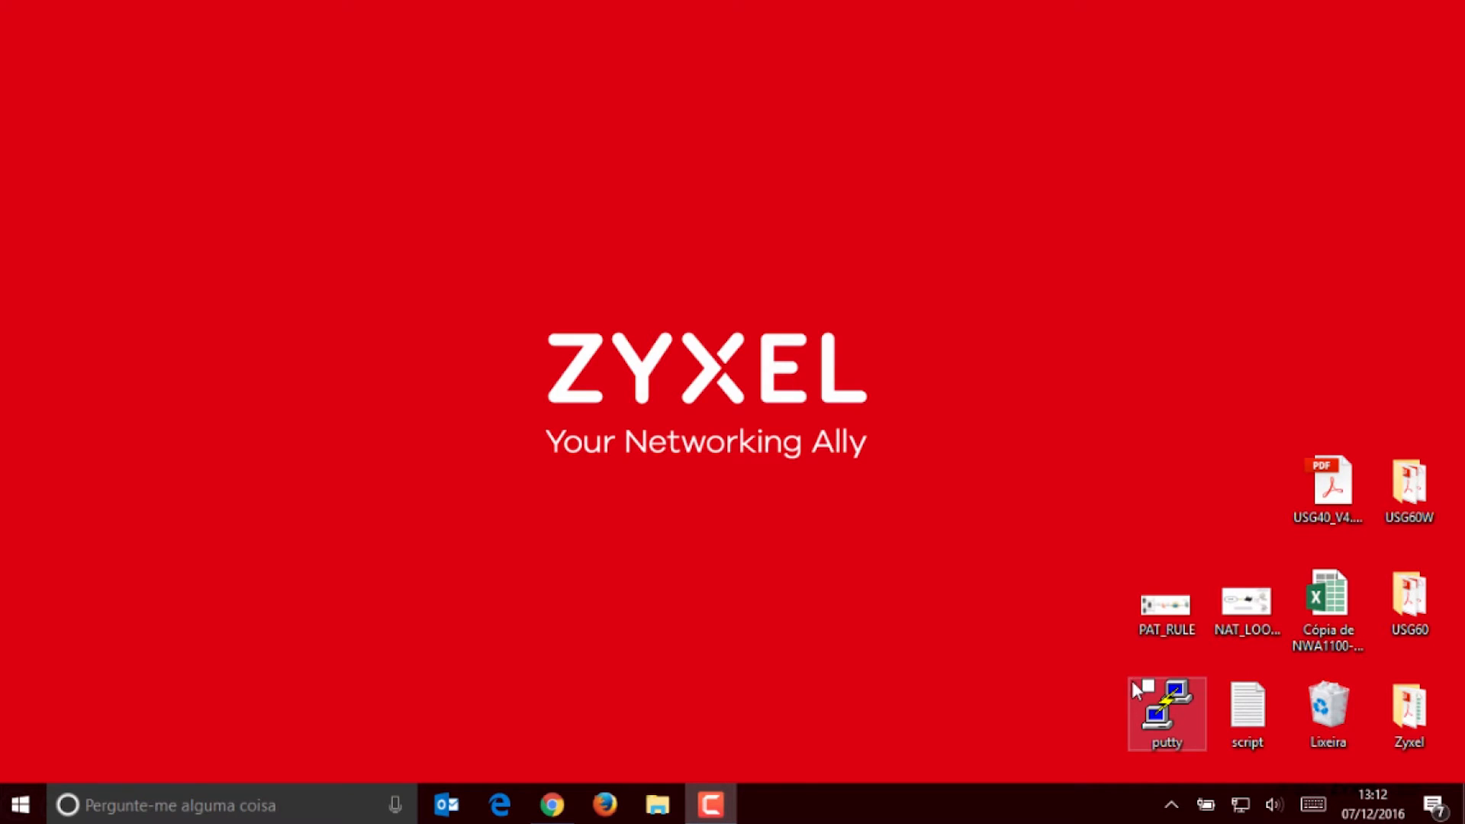
Search Windows for SecuExtender and launch the ZyWALL SecuExtender client
click(335, 796)
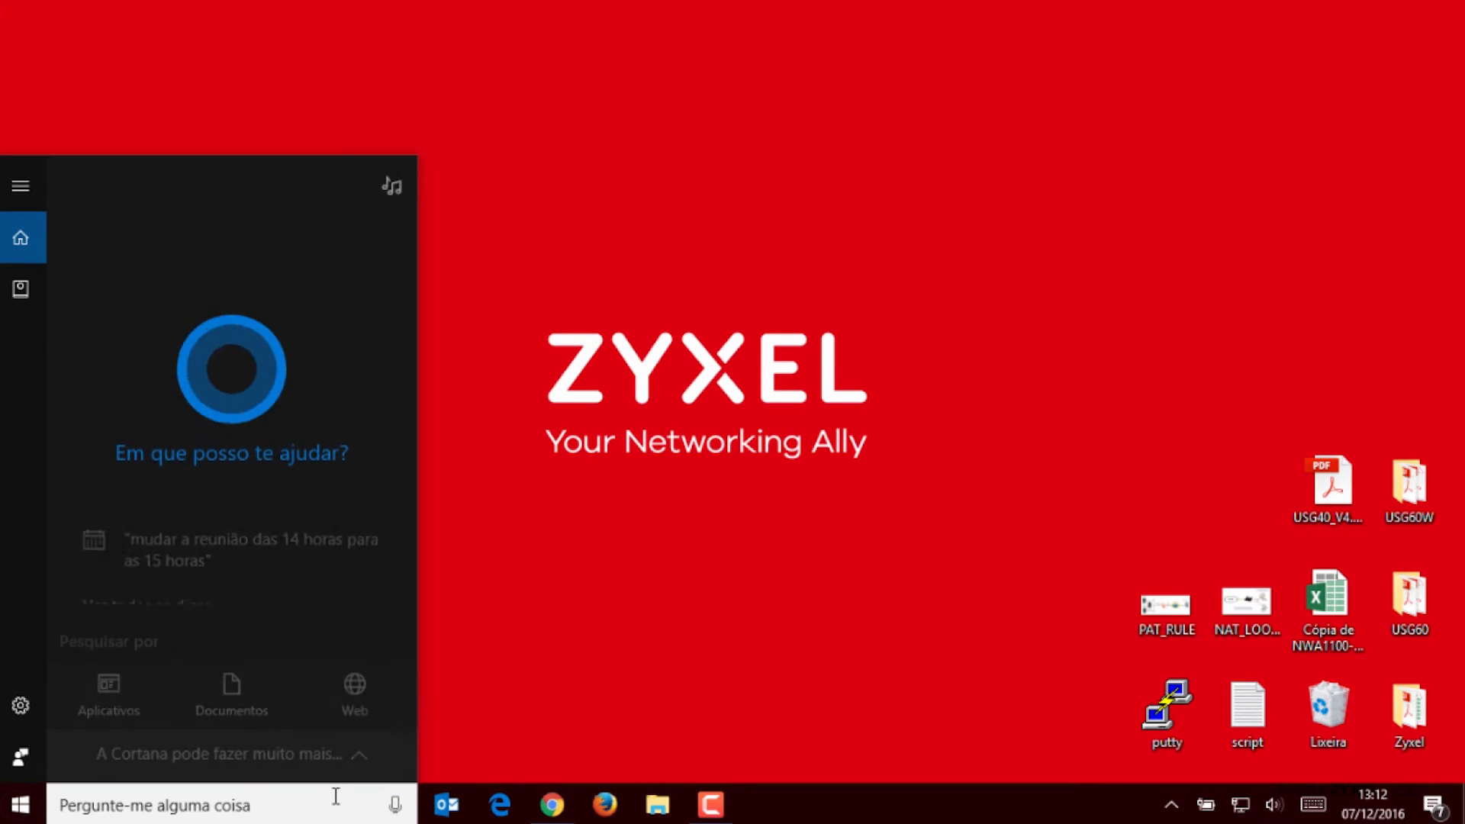
text(secue)
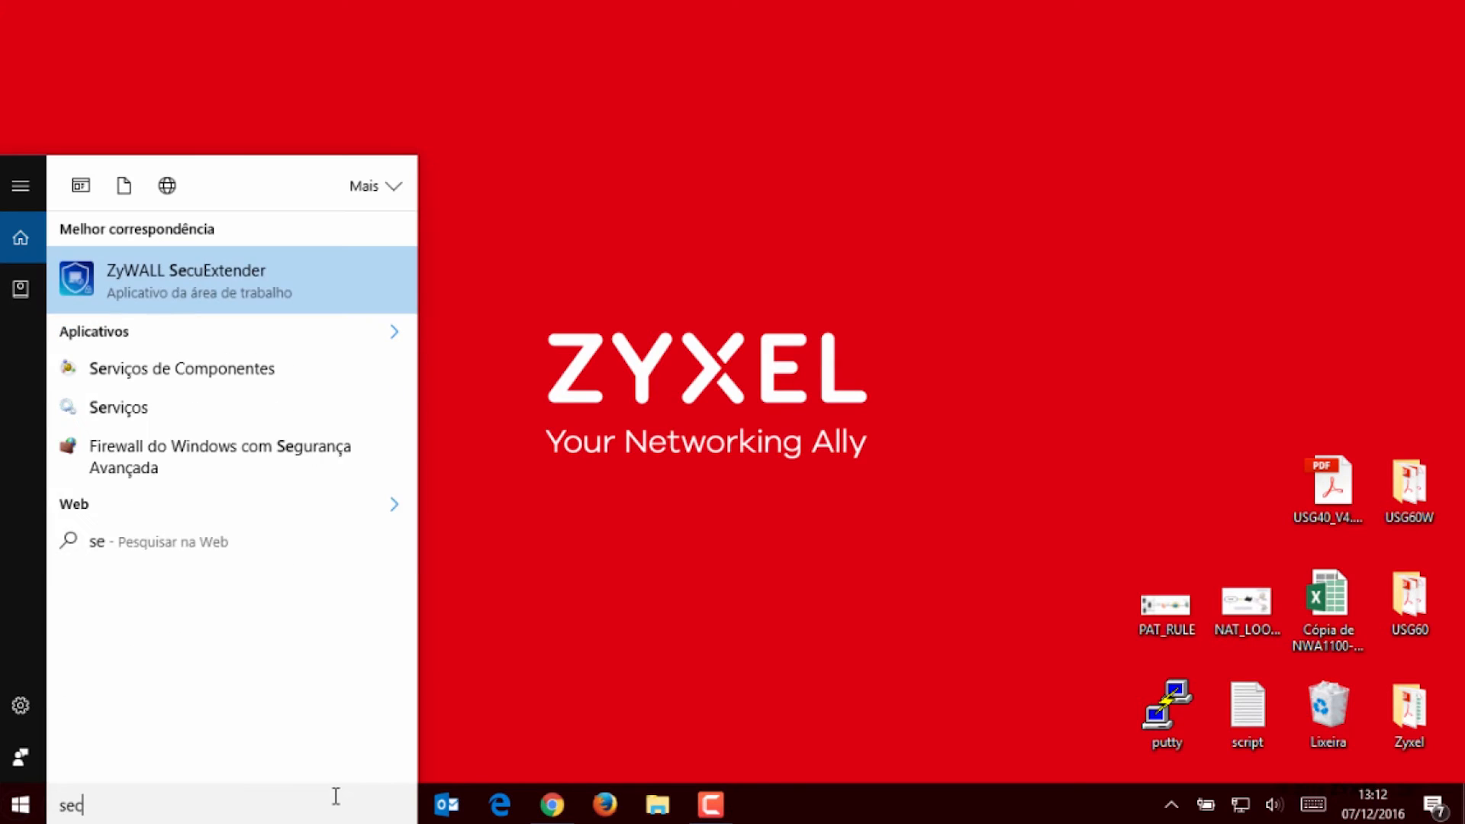
click(185, 277)
Look up the wan1 interface address on the USG60 dashboard in Chrome and enter 192.168.100.122 as the SecuExtender server
click(280, 200)
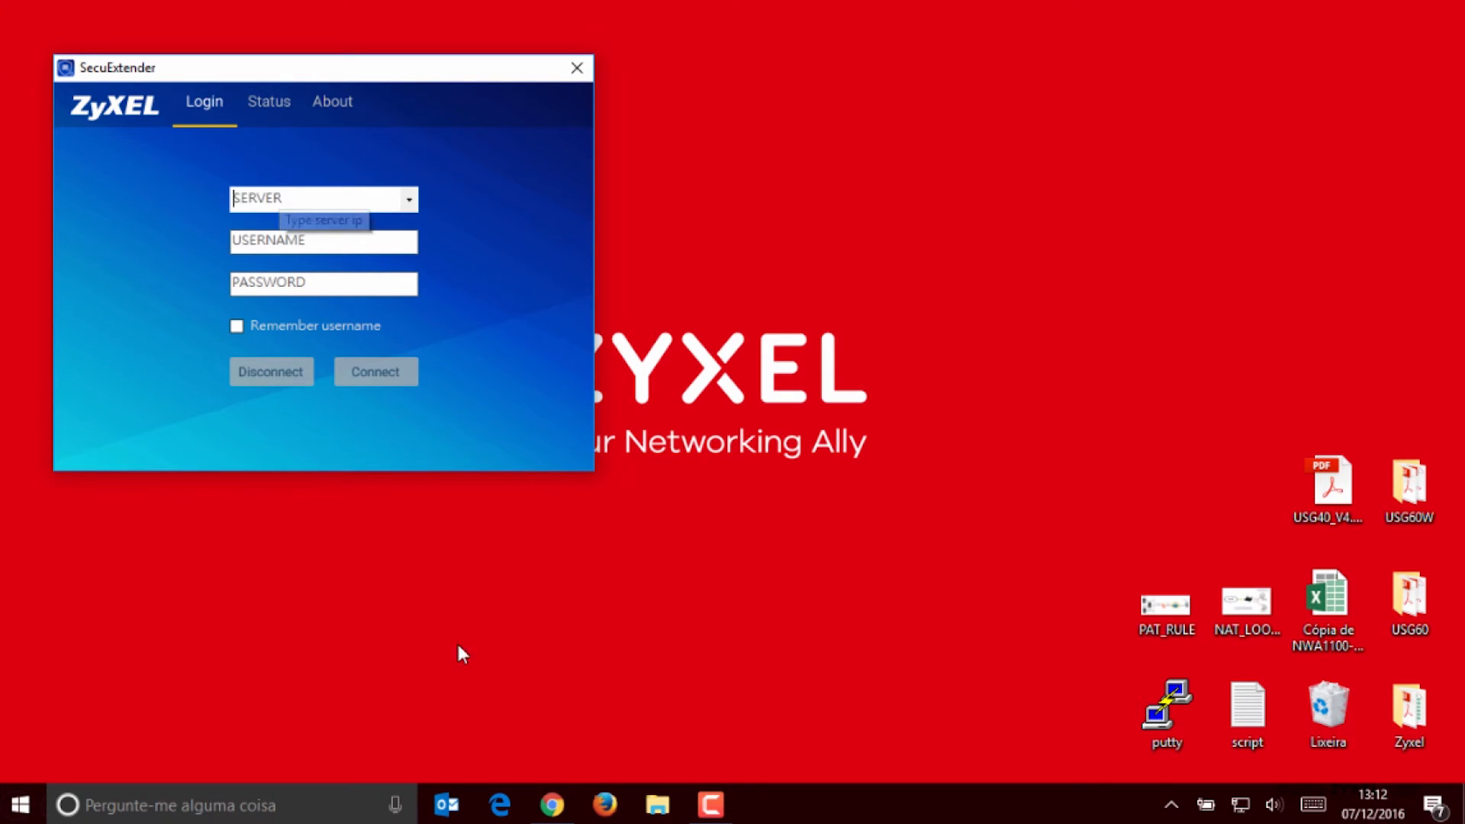
click(530, 807)
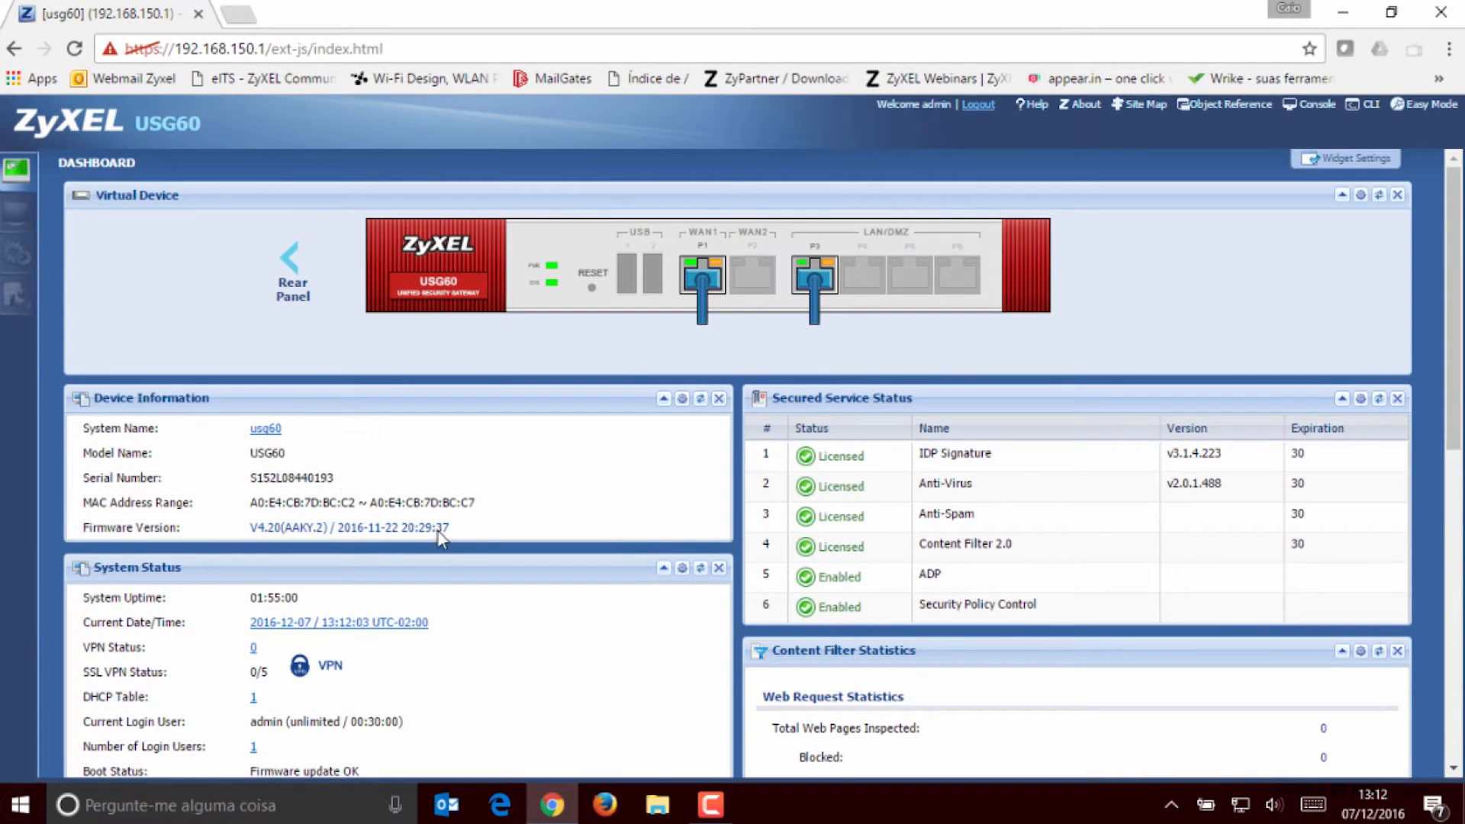
scroll(441, 537, down, 9)
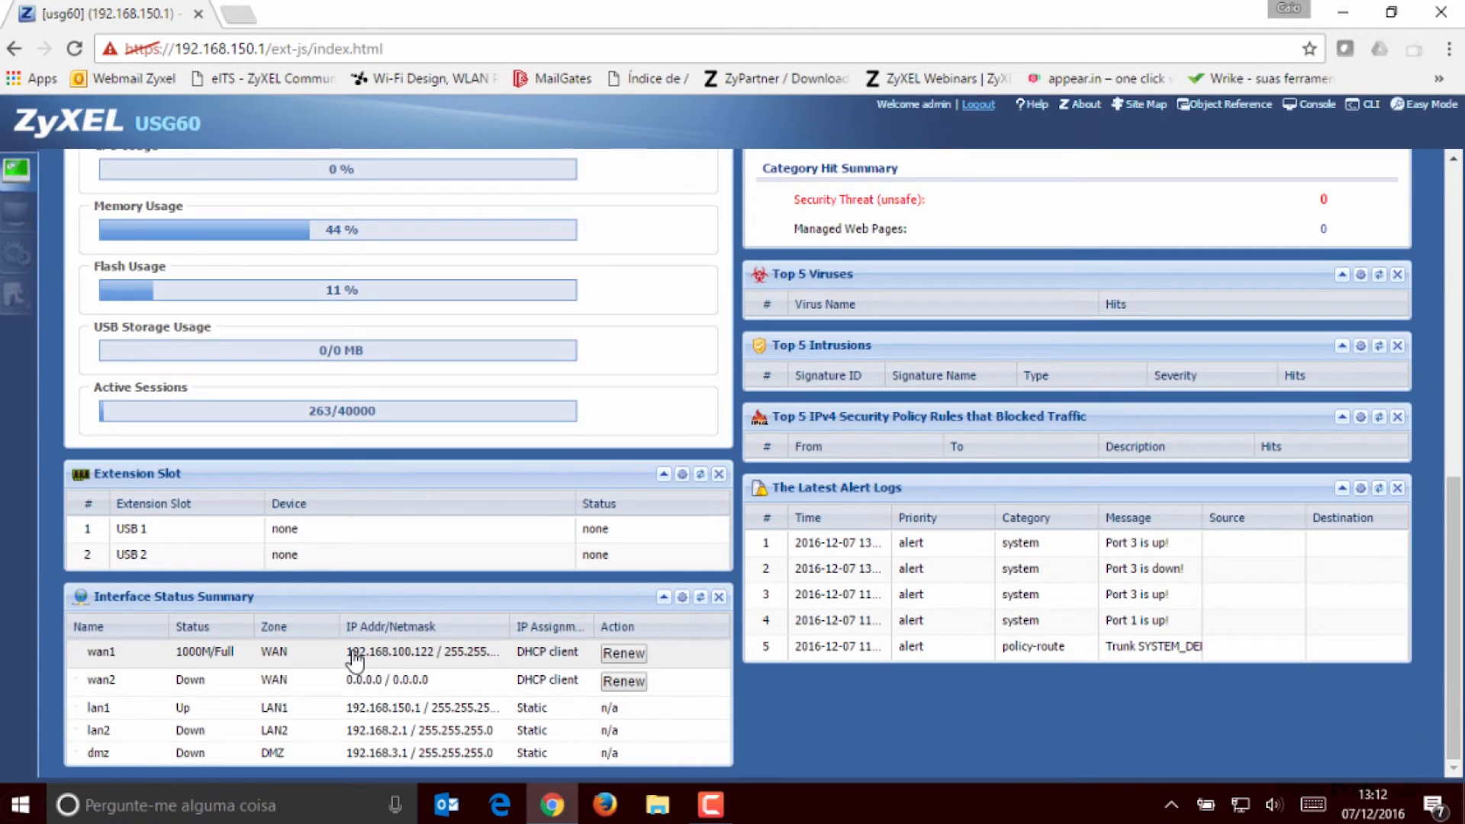
click(548, 801)
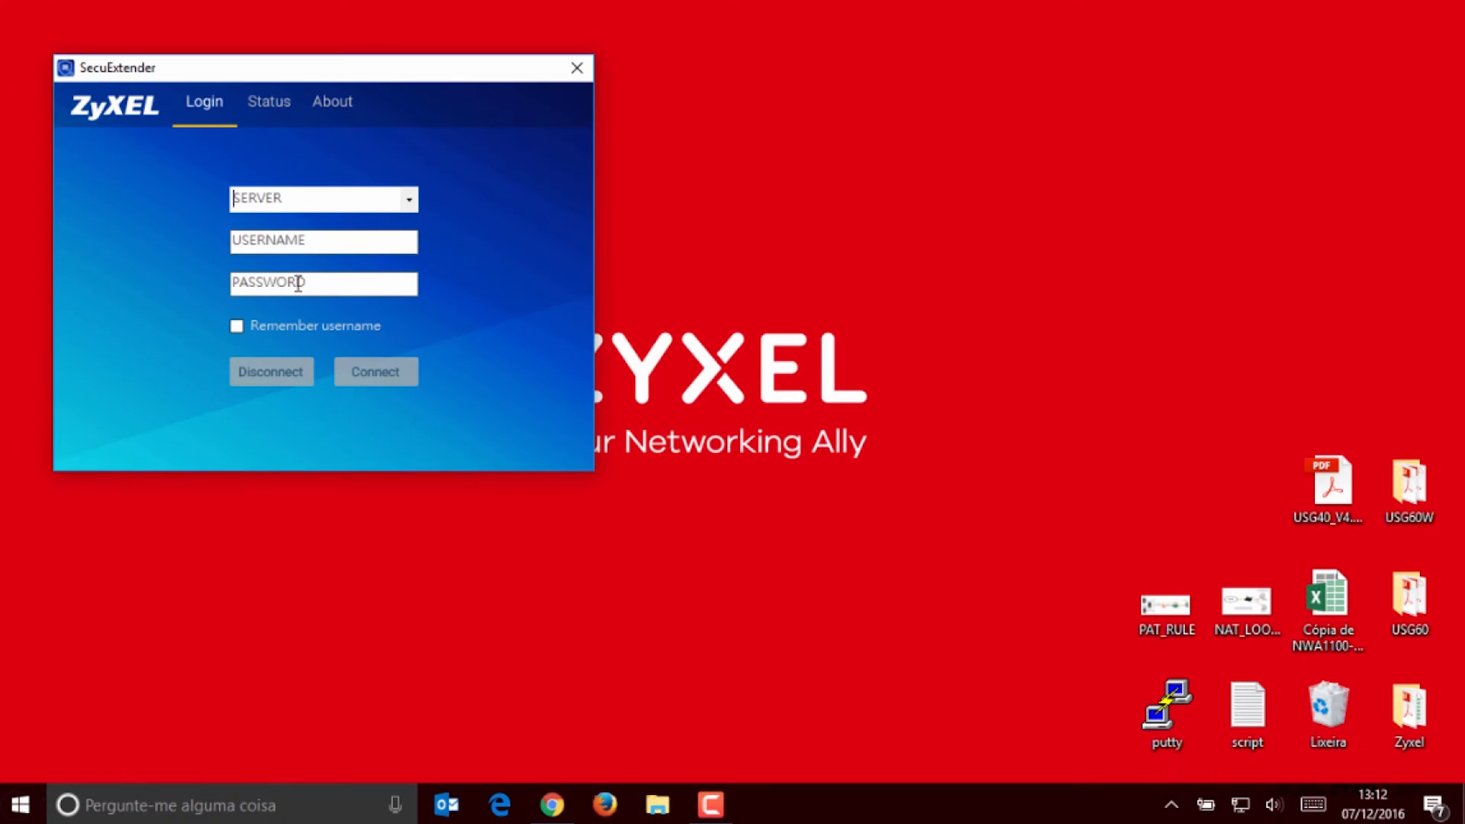
text(192.168.100.122)
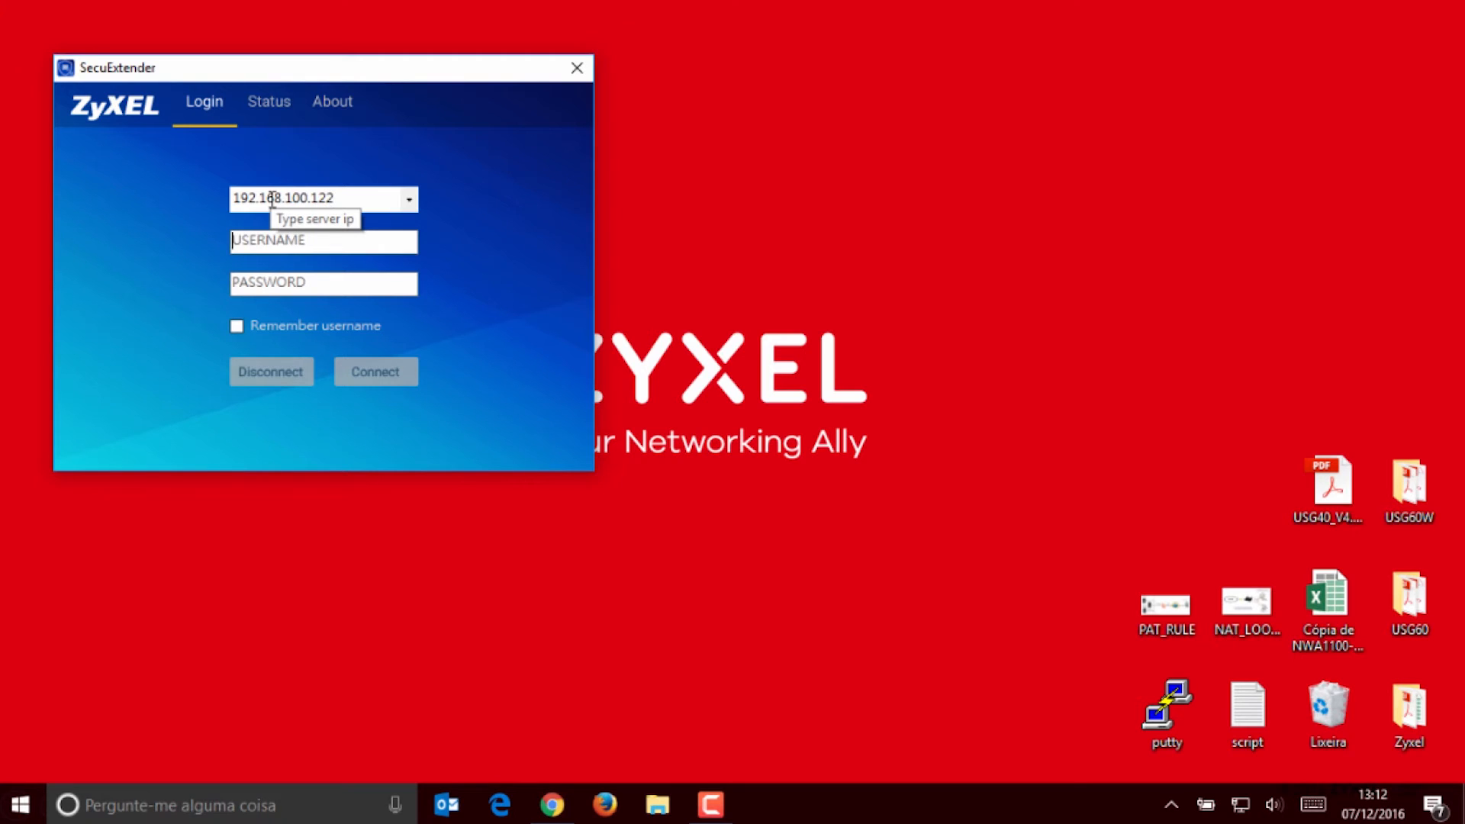
Enter the VPN username and password in SecuExtender and connect to the server
text(••)
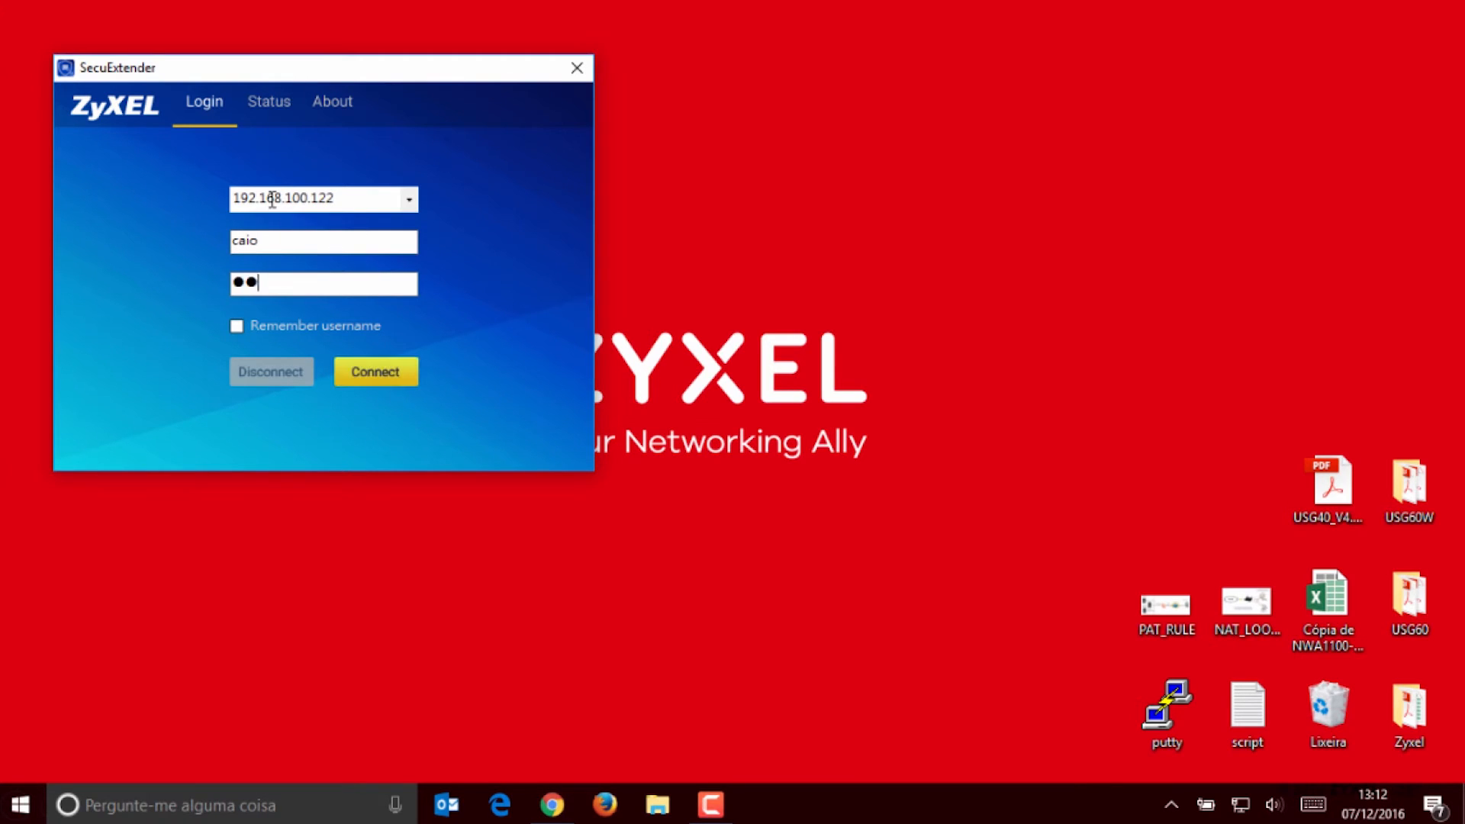
click(387, 378)
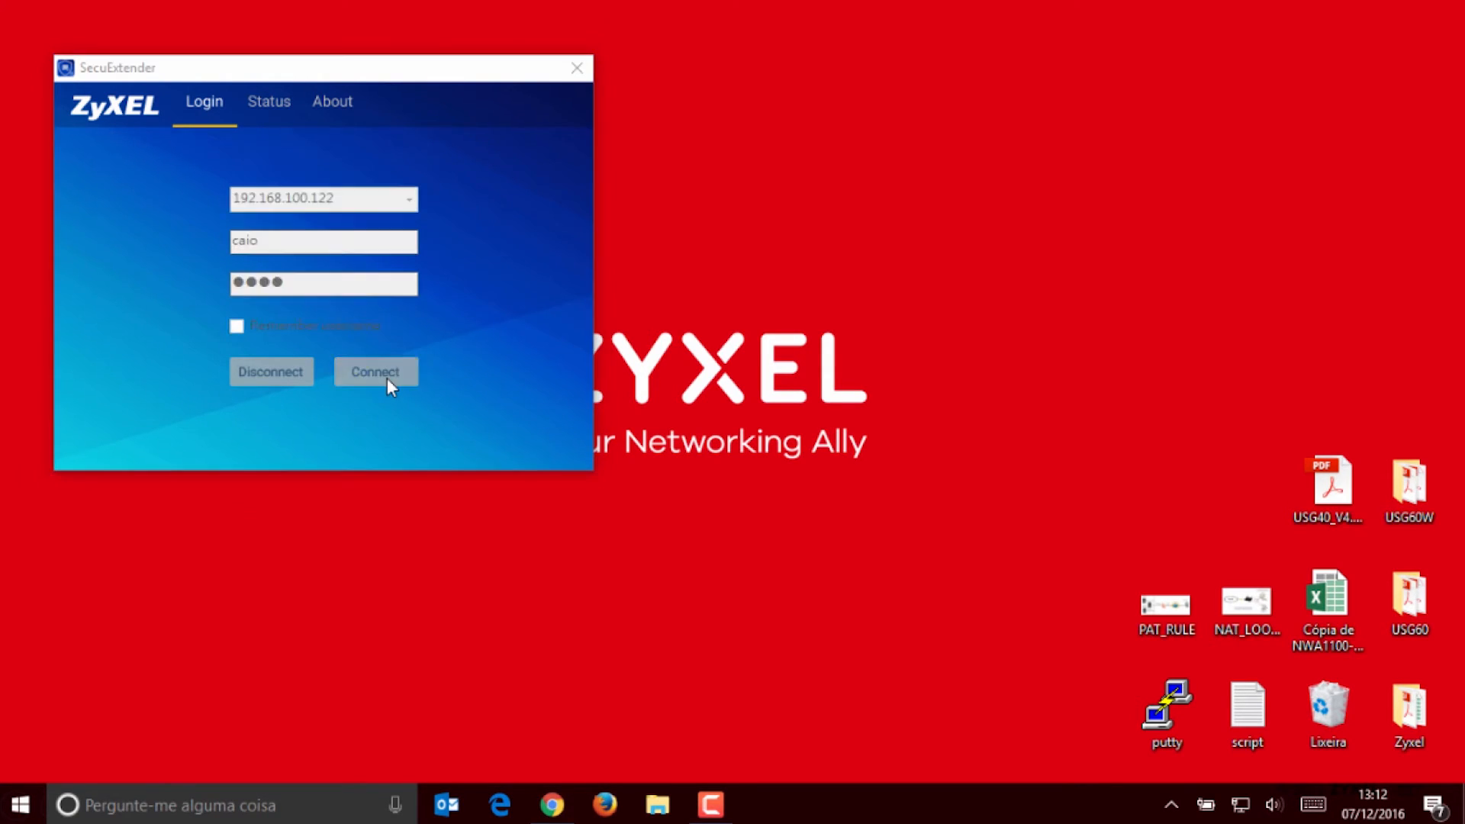
click(266, 355)
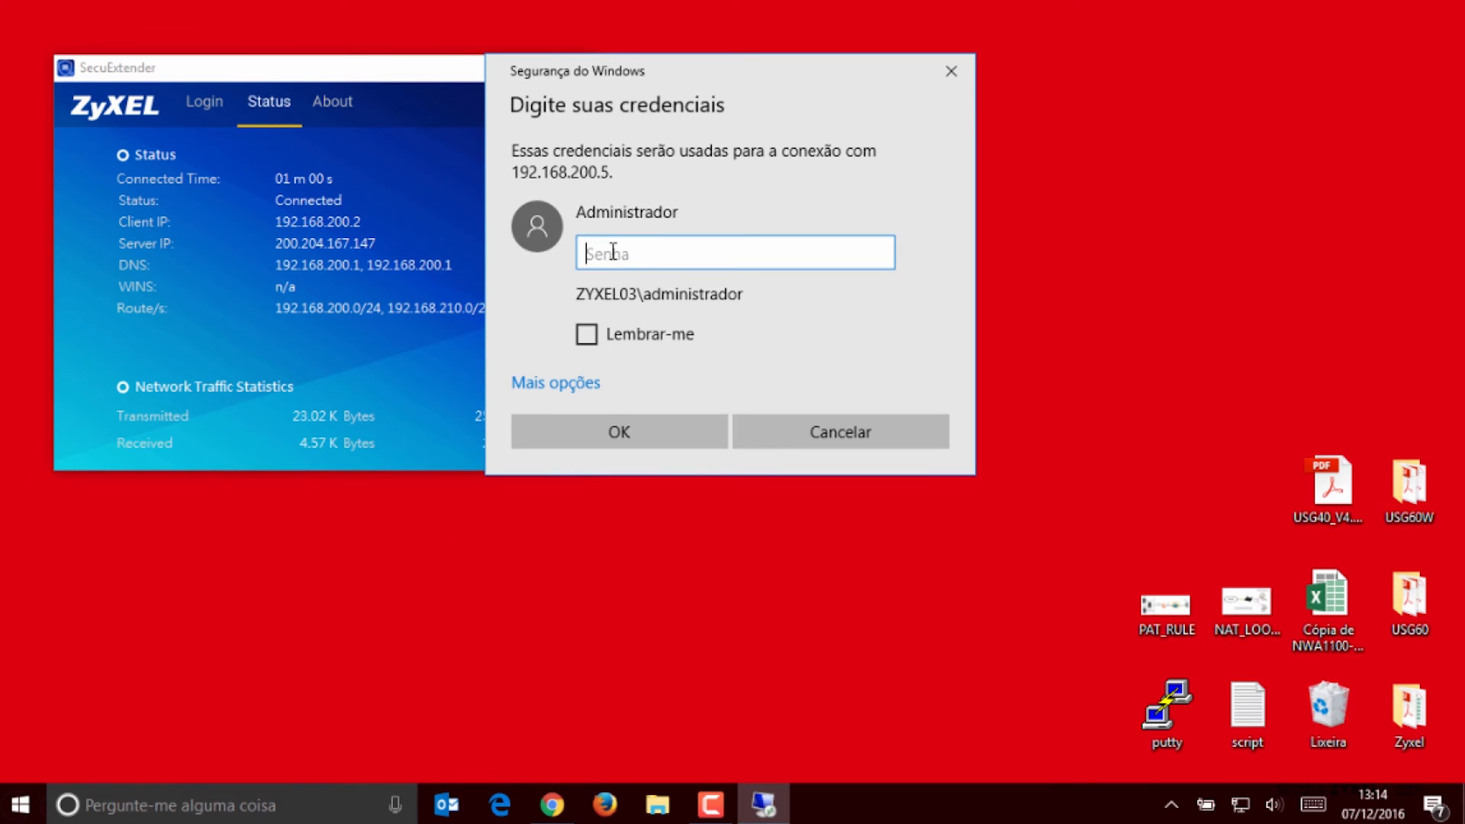
Enter the administrator password for the remote desktop connection to 192.168.200.5 and accept connecting despite the certificate errors
text(••••••••••)
key(Return)
key(Left)
key(Return)
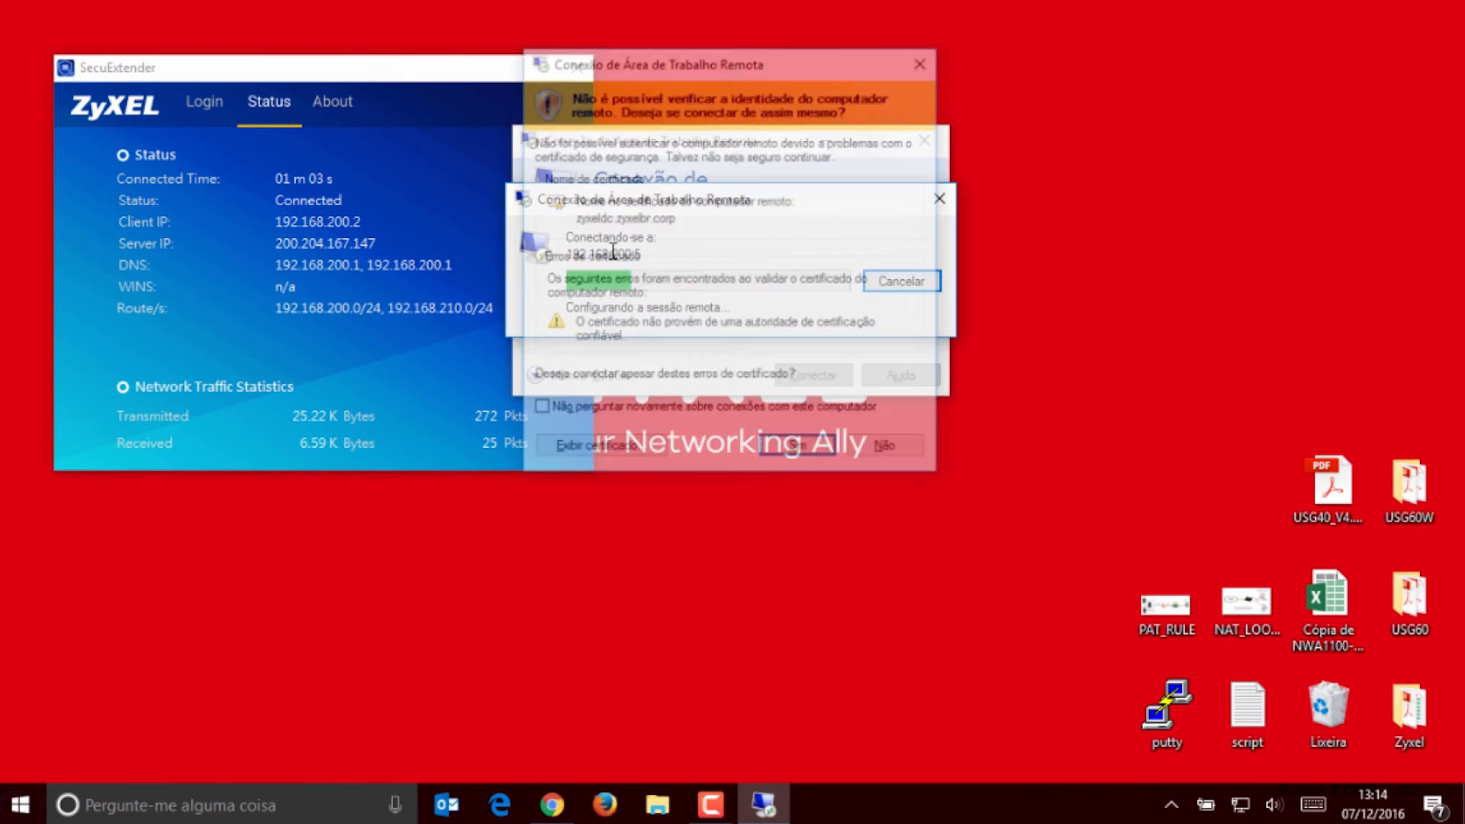